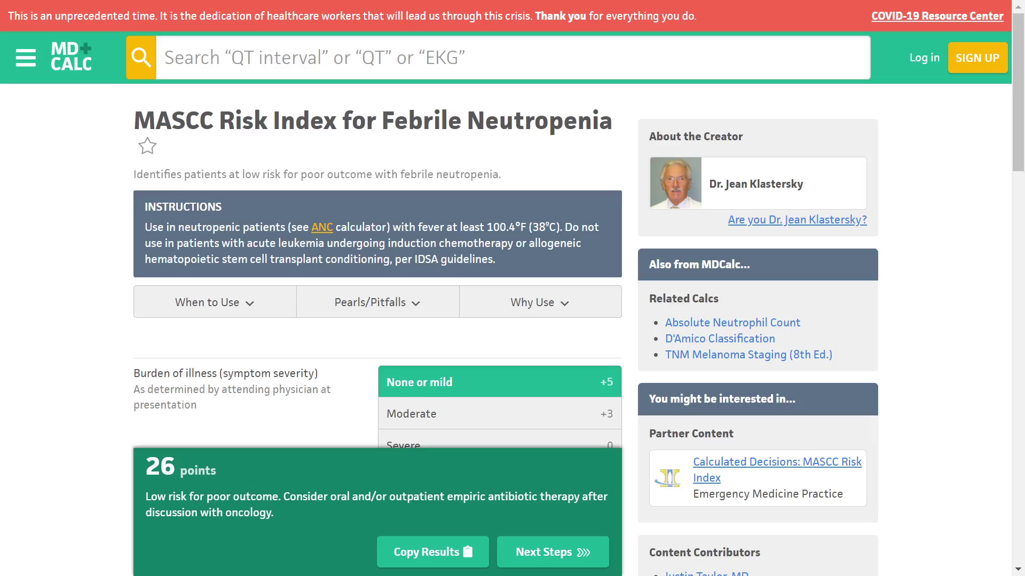
- Highlight the MASCC Risk Index title and the subtitle about low-risk patients
{"action": "left_click_drag", "start_coordinate": [130, 120], "coordinate": [172, 120]}
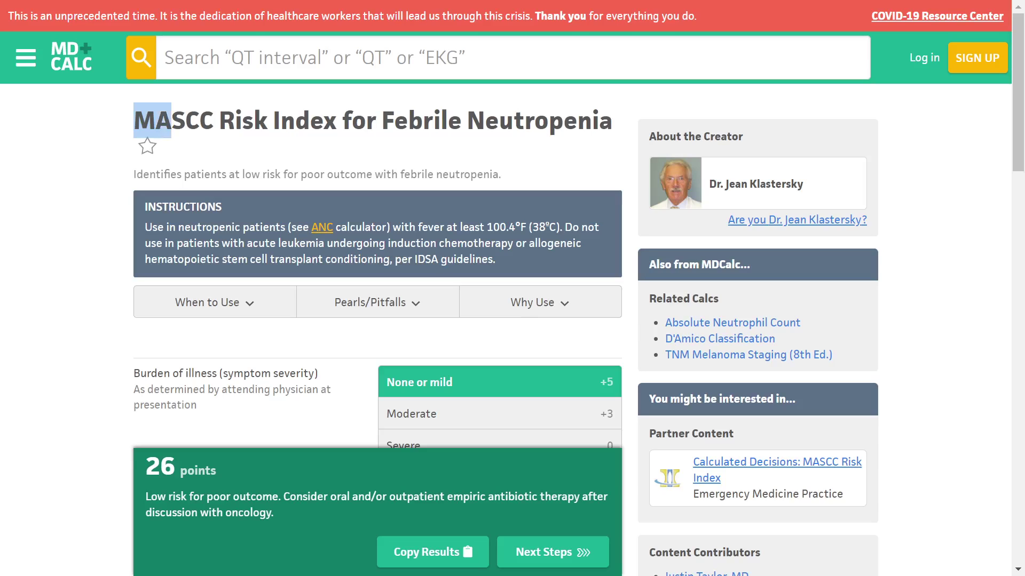
{"action": "left_click_drag", "start_coordinate": [171, 120], "coordinate": [214, 120]}
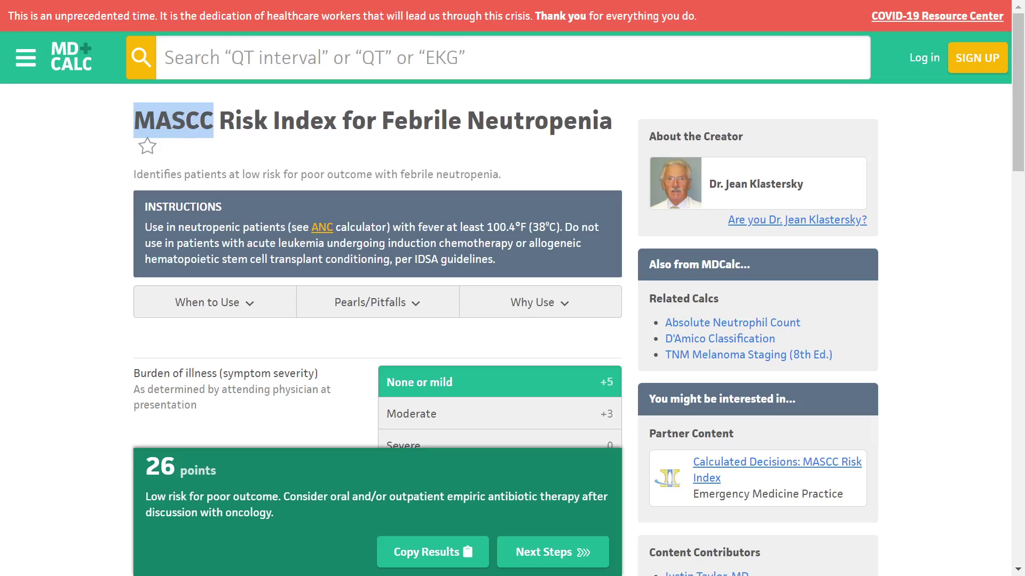
{"action": "left_click", "coordinate": [235, 151]}
{"action": "left_click_drag", "start_coordinate": [135, 121], "coordinate": [599, 120]}
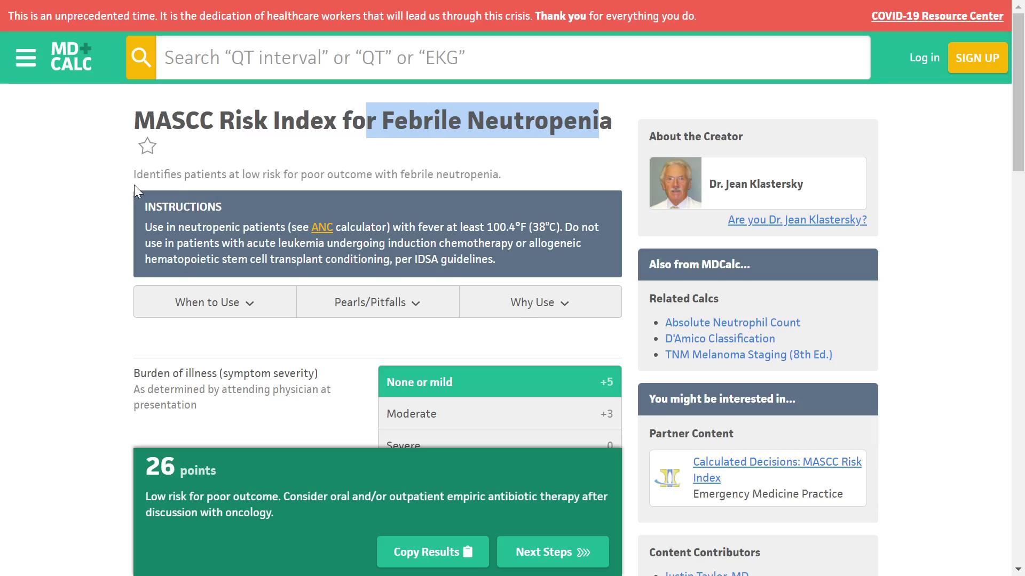
{"action": "left_click_drag", "start_coordinate": [184, 175], "coordinate": [499, 175]}
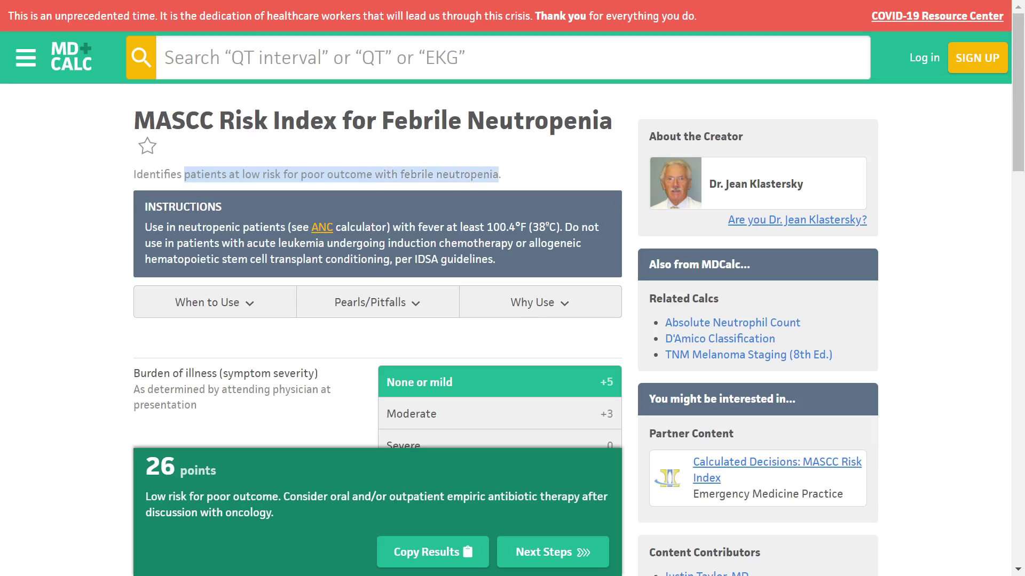
{"action": "left_click", "coordinate": [29, 196]}
- Highlight the neutropenic patients phrase, the 100.4°F / 38°C fever threshold and the acute leukemia exclusion
{"action": "left_click_drag", "start_coordinate": [143, 228], "coordinate": [275, 227]}
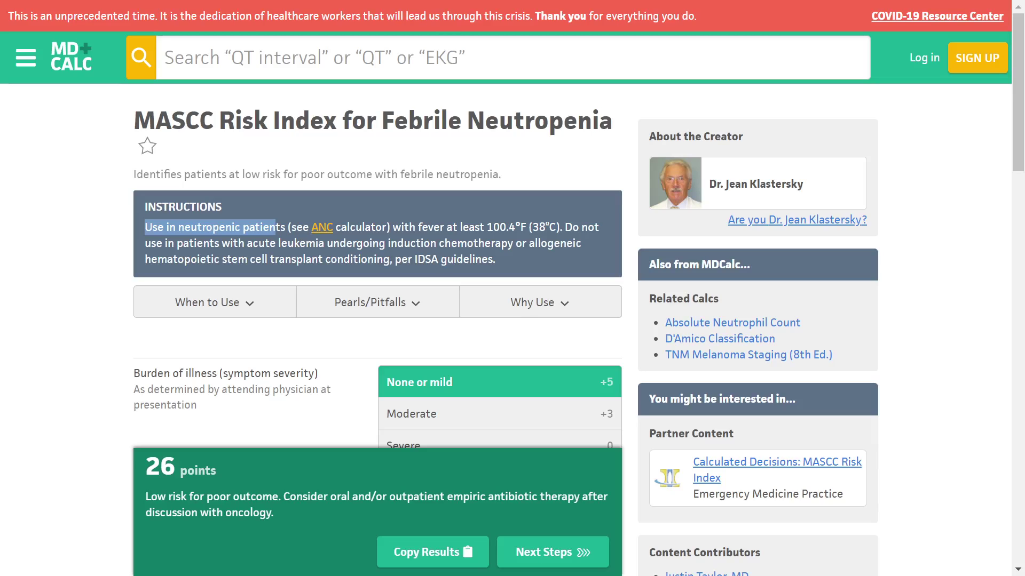
{"action": "left_click", "coordinate": [82, 222]}
{"action": "left_click_drag", "start_coordinate": [152, 228], "coordinate": [219, 227]}
{"action": "left_click_drag", "start_coordinate": [409, 228], "coordinate": [528, 227]}
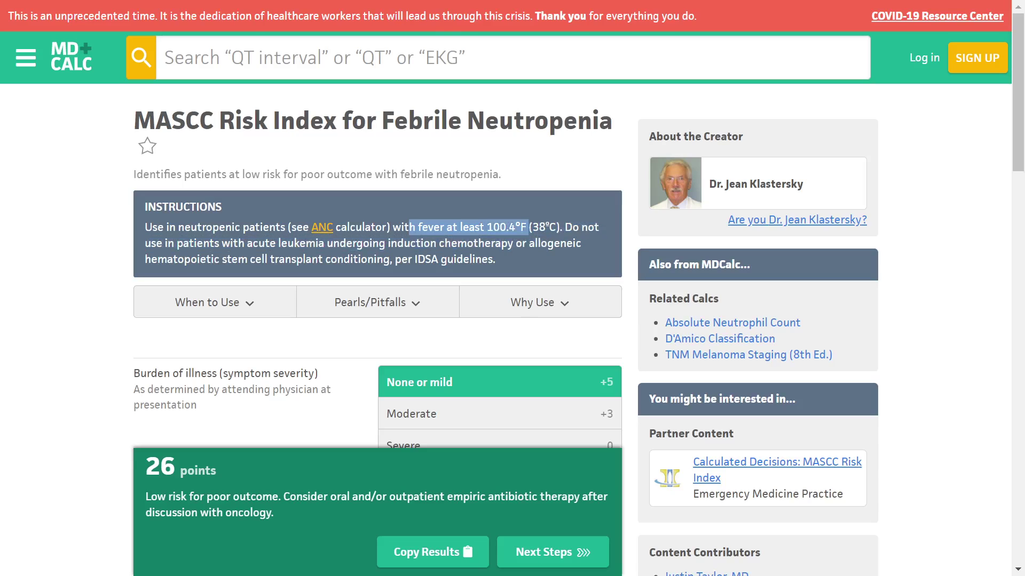
{"action": "left_click_drag", "start_coordinate": [532, 227], "coordinate": [555, 227]}
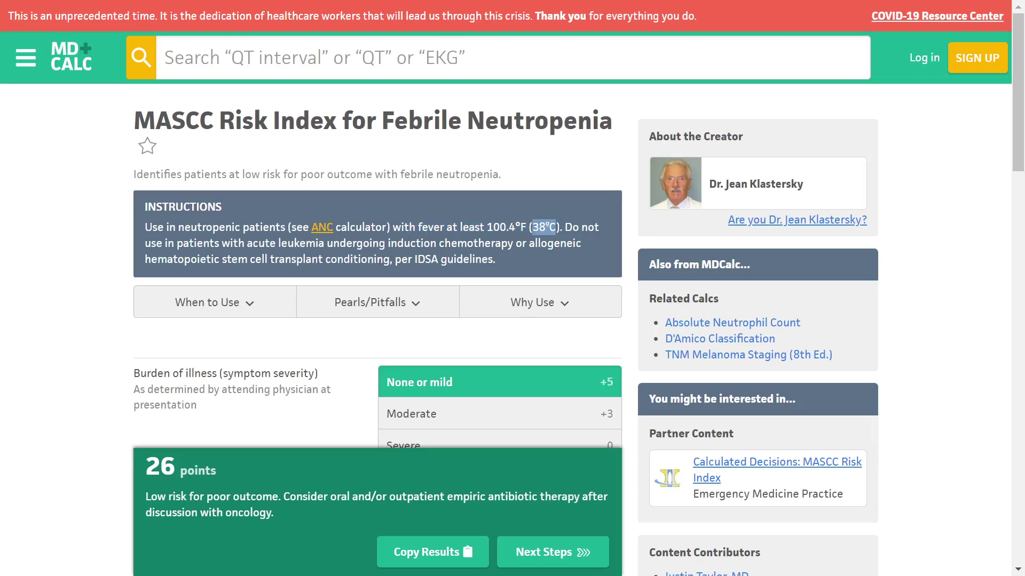
{"action": "left_click_drag", "start_coordinate": [150, 243], "coordinate": [462, 261]}
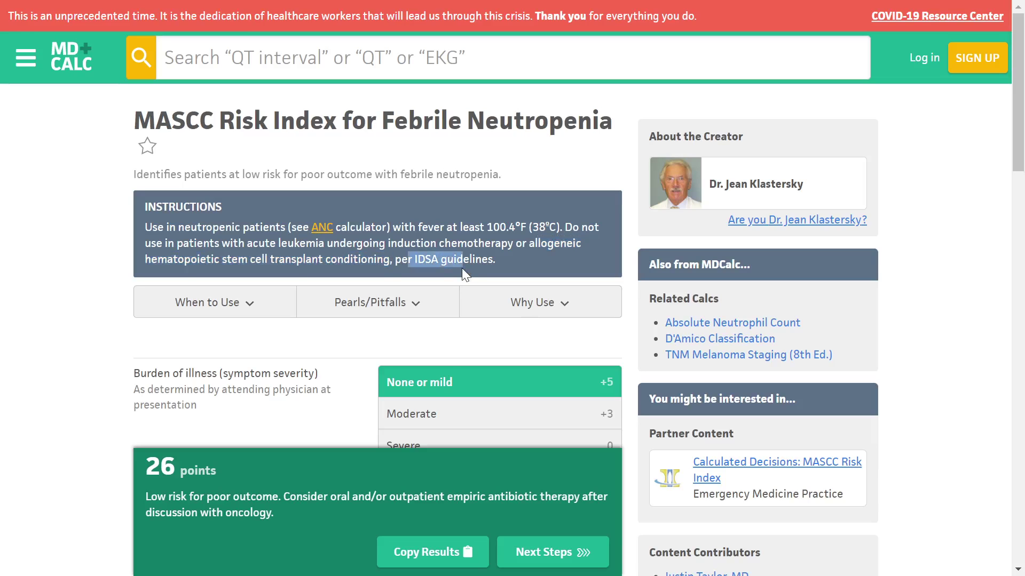
- Expand When to Use and highlight the fever-onset advice and early-discharge bullet
{"action": "scroll", "coordinate": [449, 269], "scroll_direction": "down", "scroll_amount": 2}
{"action": "scroll", "coordinate": [263, 190], "scroll_direction": "down", "scroll_amount": 2}
{"action": "left_click", "coordinate": [223, 128]}
{"action": "left_click_drag", "start_coordinate": [182, 170], "coordinate": [541, 171]}
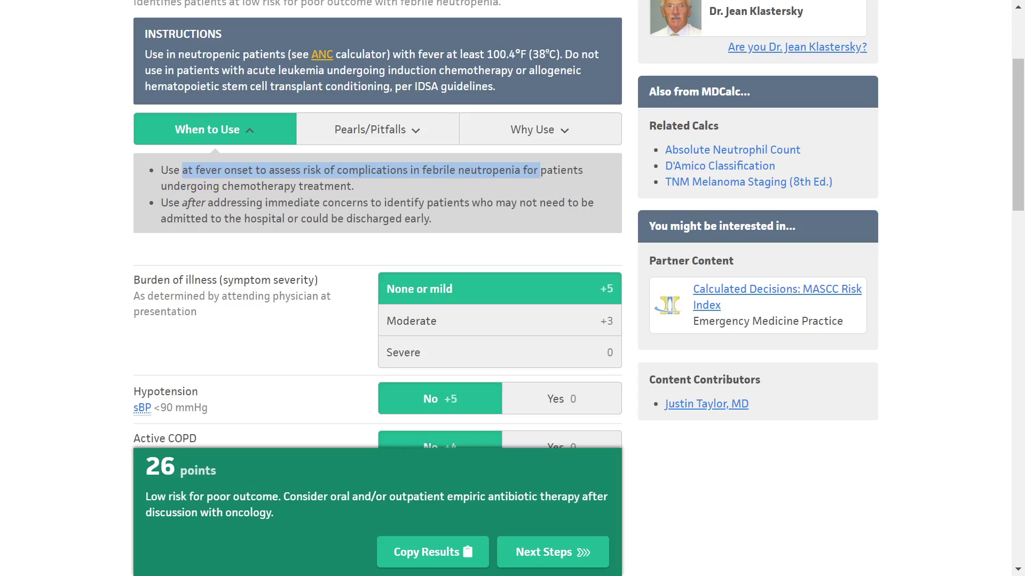
{"action": "left_click_drag", "start_coordinate": [213, 202], "coordinate": [434, 203]}
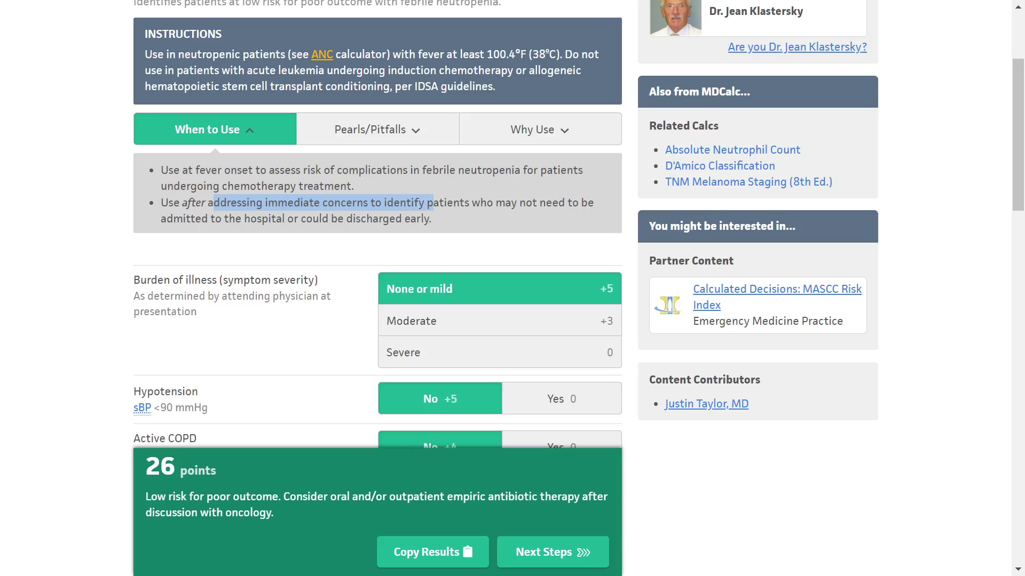
{"action": "left_click_drag", "start_coordinate": [236, 219], "coordinate": [409, 228]}
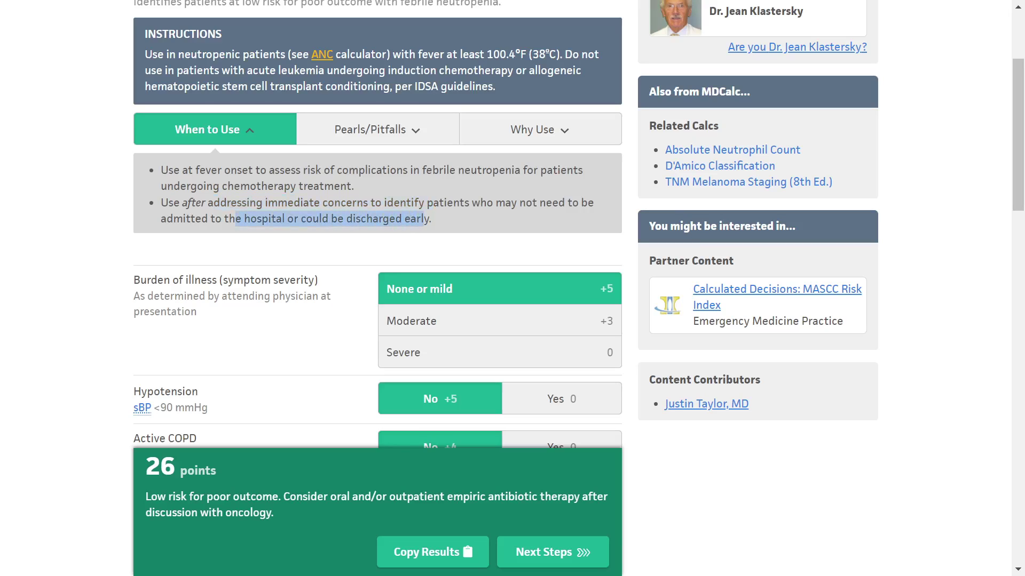
- In Pearls/Pitfalls, highlight the adults-only, dichotomous-outcome and varying-risk notes, then switch to Why Use
{"action": "left_click", "coordinate": [424, 129]}
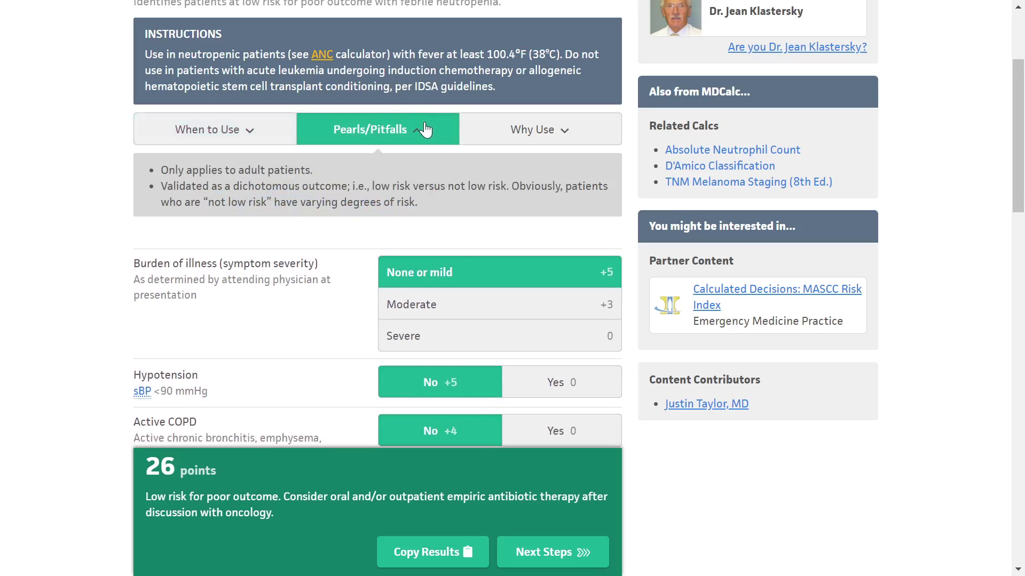
{"action": "left_click_drag", "start_coordinate": [205, 171], "coordinate": [294, 170]}
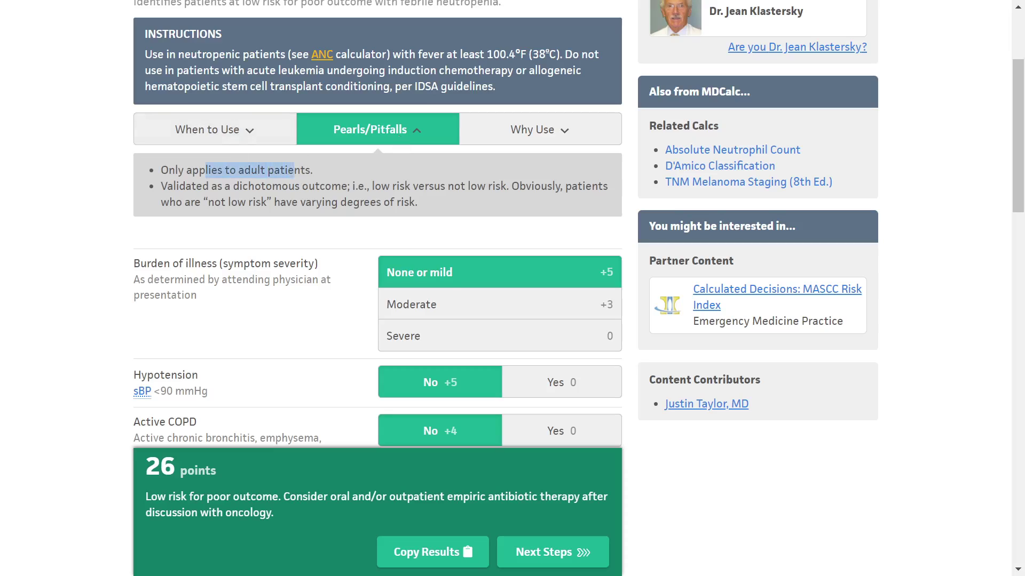
{"action": "left_click", "coordinate": [324, 178]}
{"action": "left_click_drag", "start_coordinate": [225, 186], "coordinate": [495, 186]}
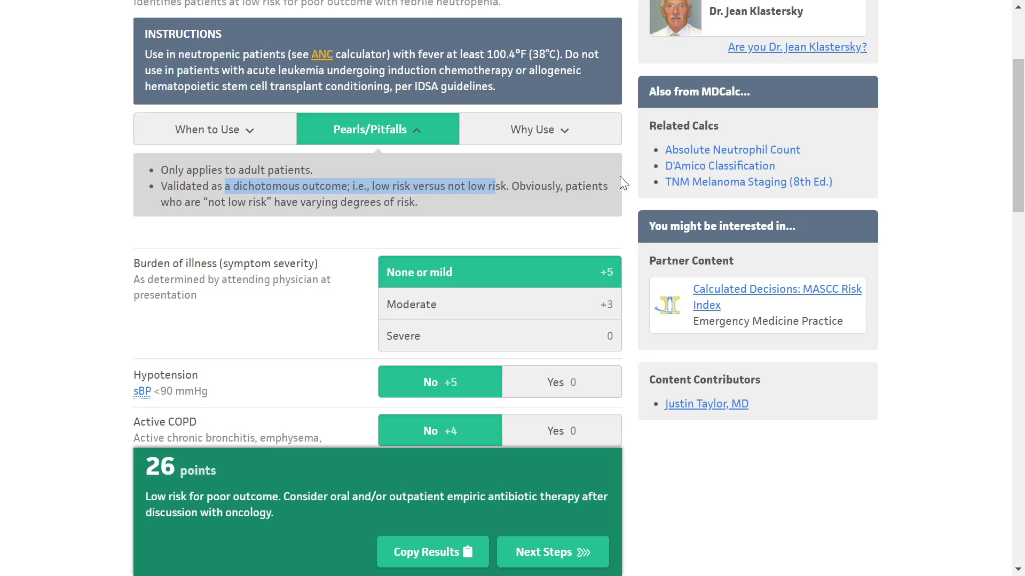
{"action": "left_click_drag", "start_coordinate": [208, 202], "coordinate": [410, 201]}
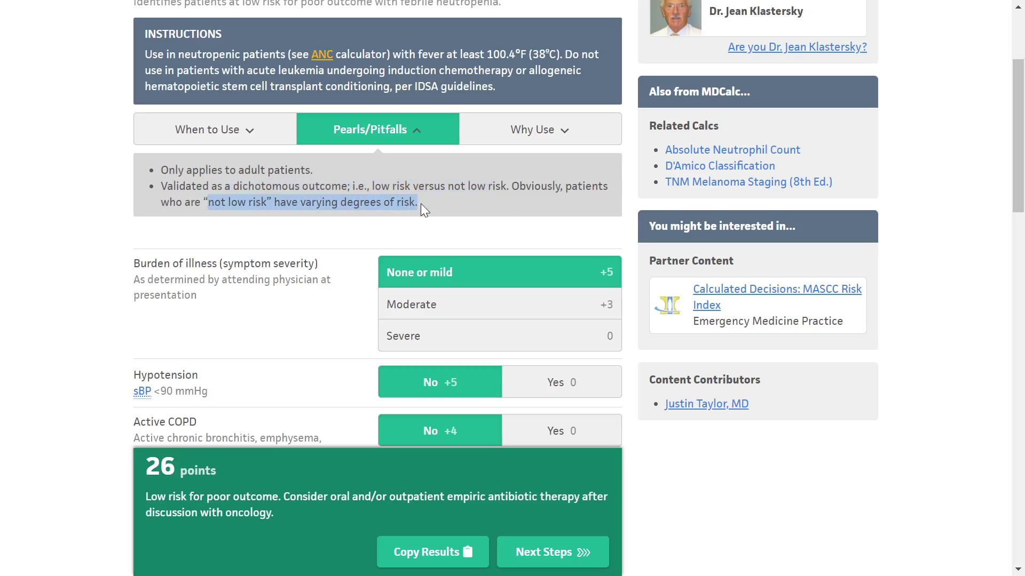
{"action": "left_click", "coordinate": [574, 135]}
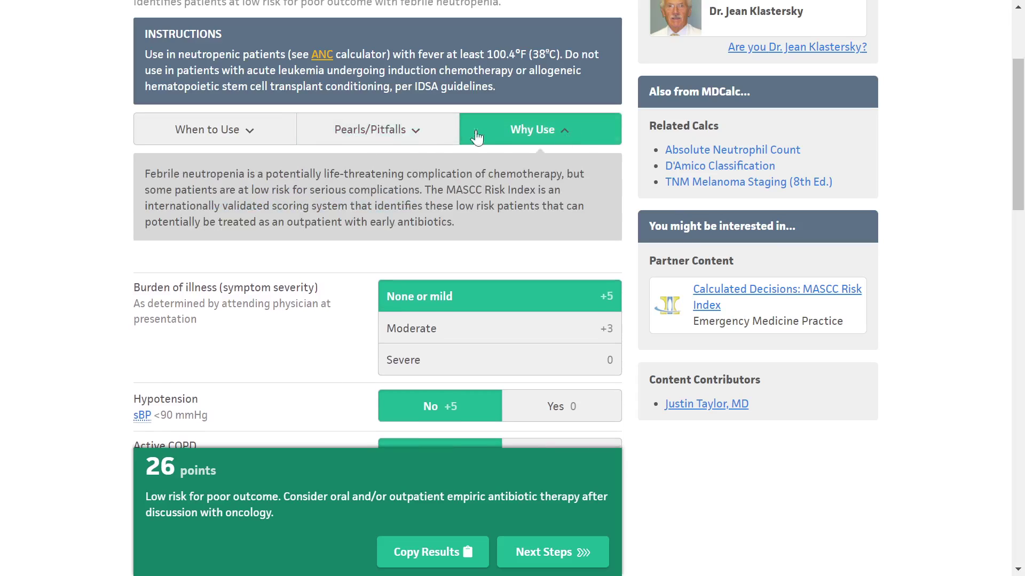
- Highlight the life-threatening complication and low-risk patients sentences, then clear the highlight
{"action": "left_click_drag", "start_coordinate": [188, 174], "coordinate": [539, 174]}
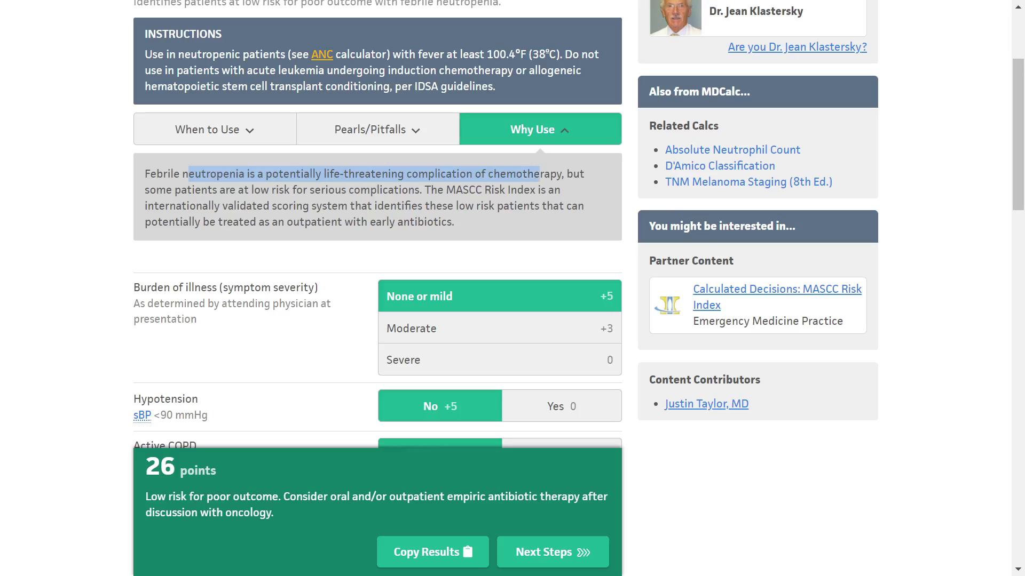
{"action": "left_click_drag", "start_coordinate": [207, 190], "coordinate": [414, 190]}
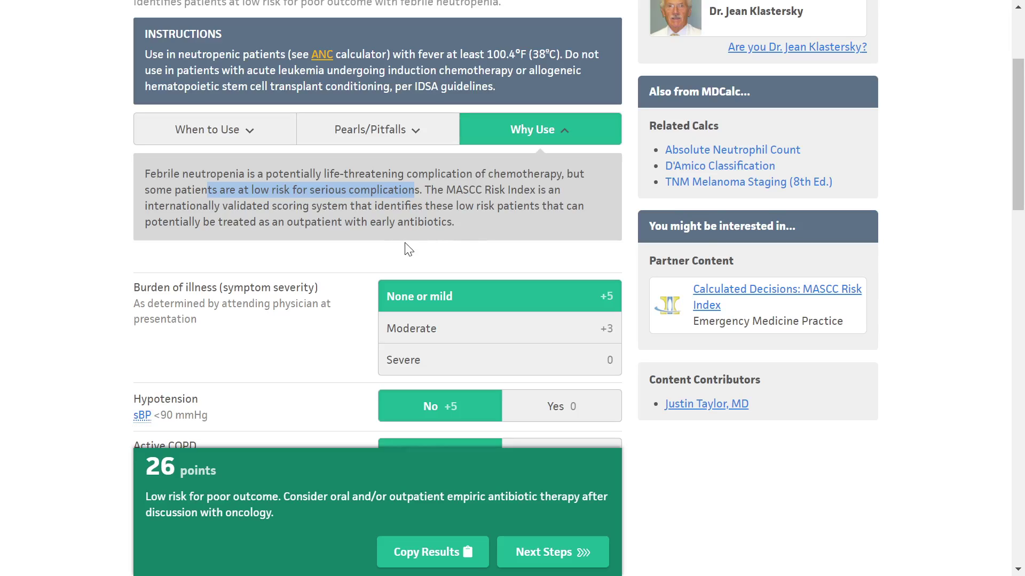
{"action": "left_click", "coordinate": [219, 256]}
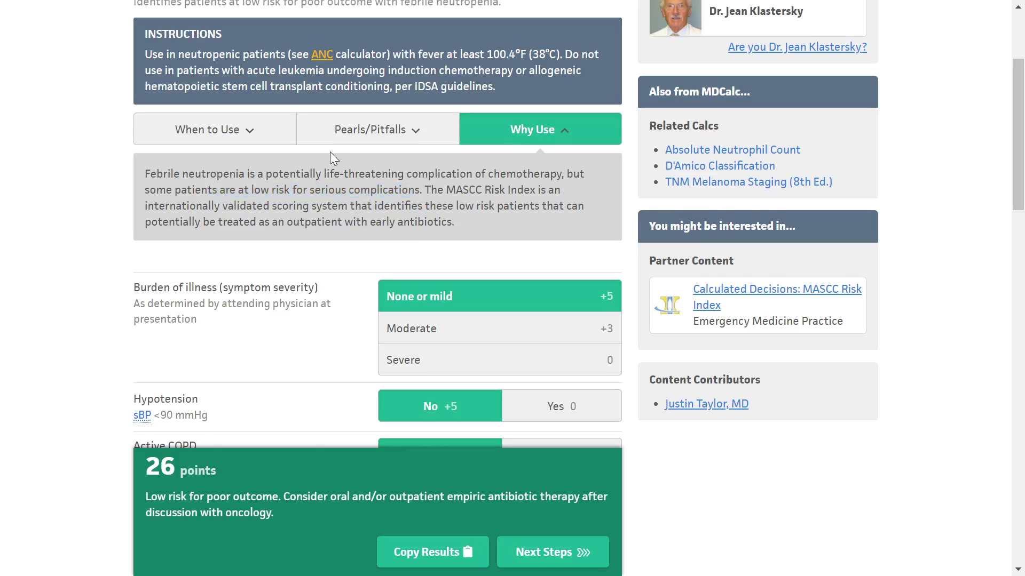
{"action": "scroll", "coordinate": [331, 155], "scroll_direction": "down", "scroll_amount": 2}
{"action": "scroll", "coordinate": [331, 156], "scroll_direction": "down", "scroll_amount": 2}
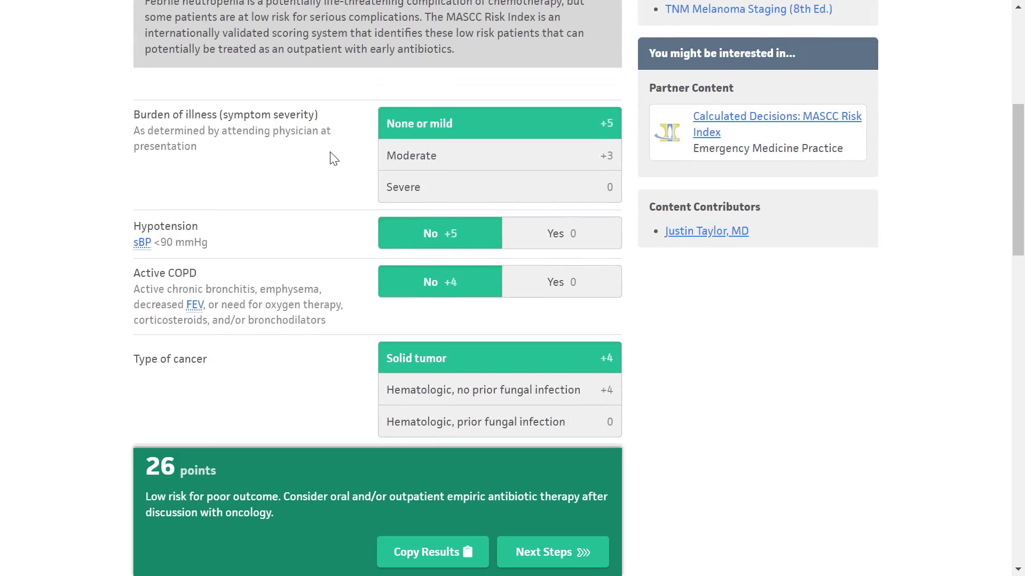
{"action": "scroll", "coordinate": [121, 119], "scroll_direction": "down", "scroll_amount": 6}
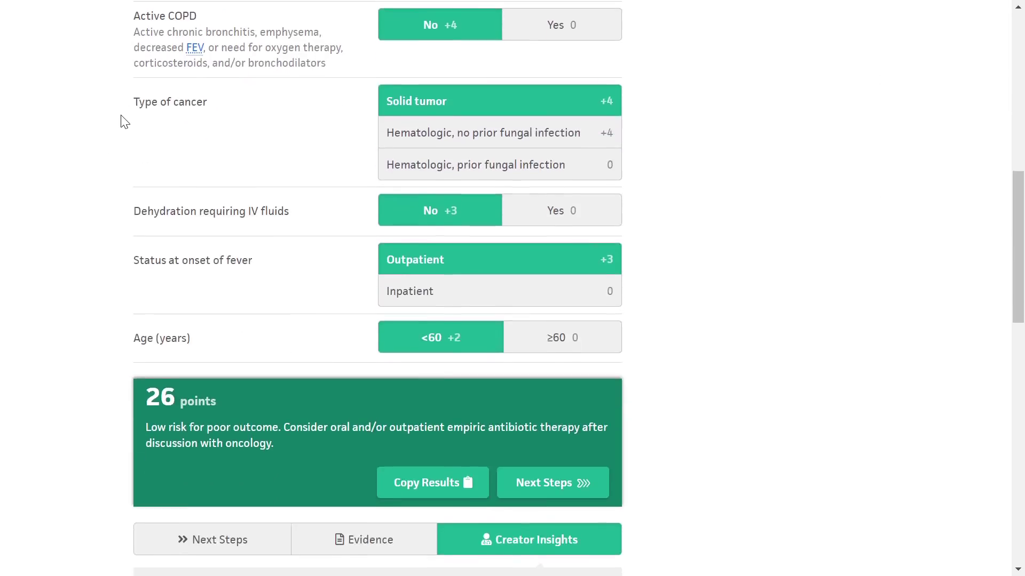
{"action": "scroll", "coordinate": [121, 119], "scroll_direction": "up", "scroll_amount": 6}
{"action": "scroll", "coordinate": [201, 121], "scroll_direction": "down", "scroll_amount": 4}
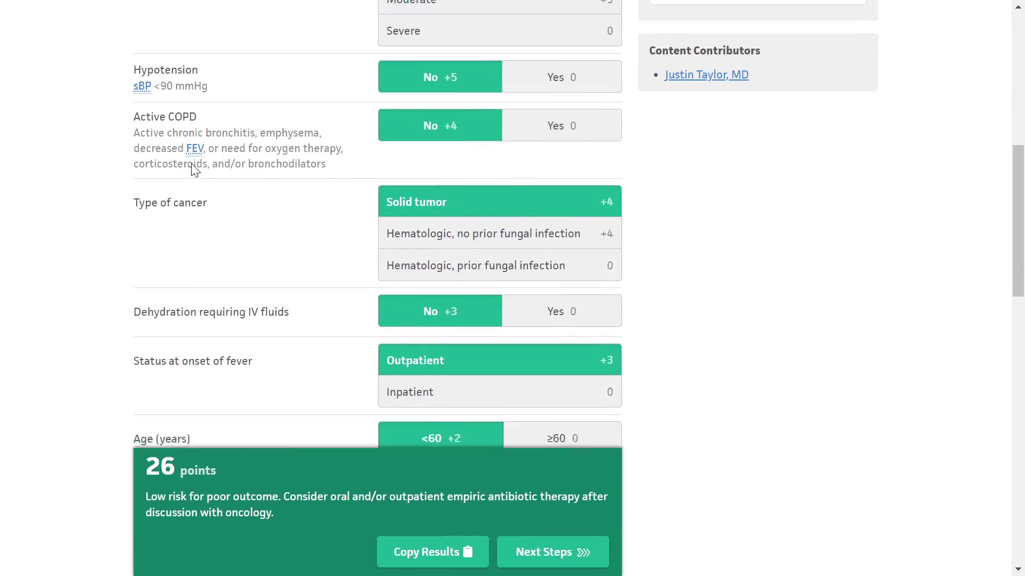
{"action": "scroll", "coordinate": [236, 202], "scroll_direction": "down", "scroll_amount": 2}
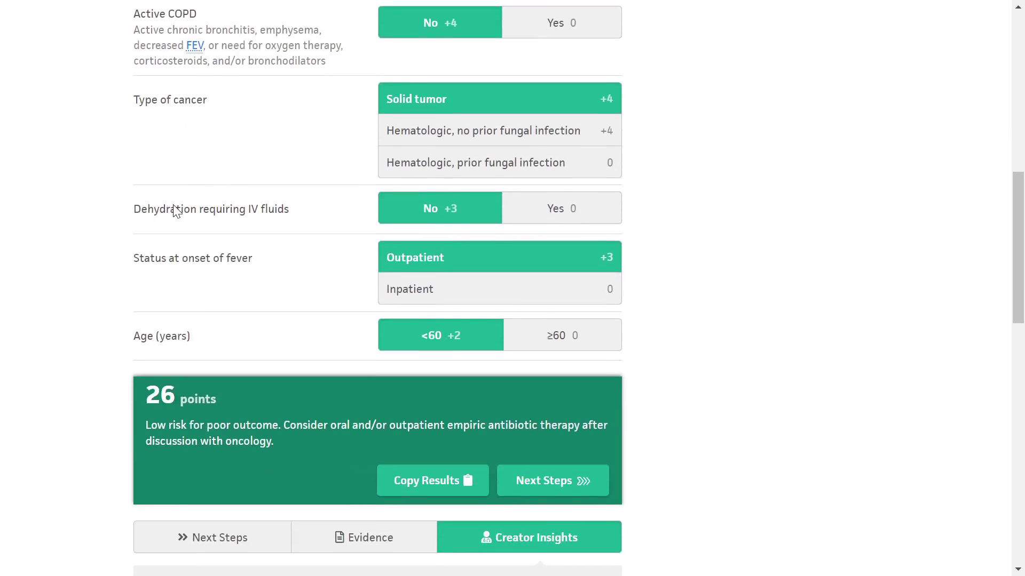
{"action": "scroll", "coordinate": [151, 342], "scroll_direction": "down", "scroll_amount": 2}
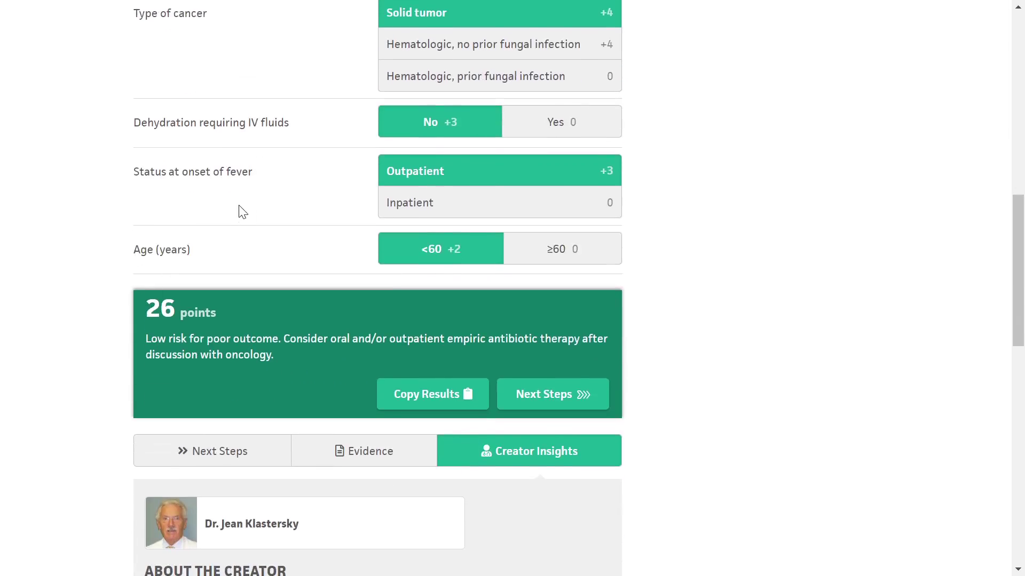
{"action": "scroll", "coordinate": [238, 206], "scroll_direction": "up", "scroll_amount": 8}
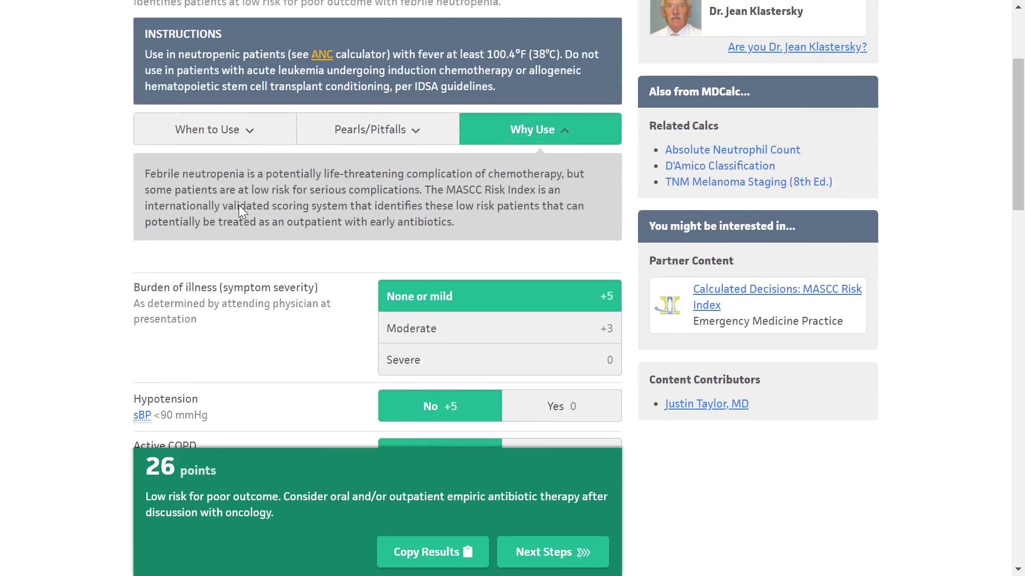
{"action": "scroll", "coordinate": [239, 205], "scroll_direction": "down", "scroll_amount": 2}
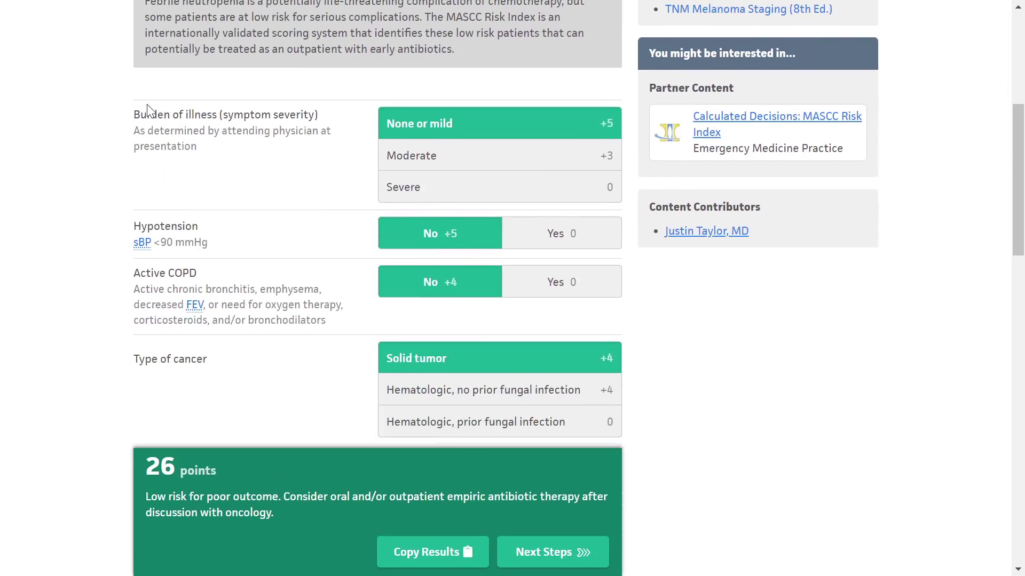
{"action": "left_click_drag", "start_coordinate": [158, 115], "coordinate": [311, 112]}
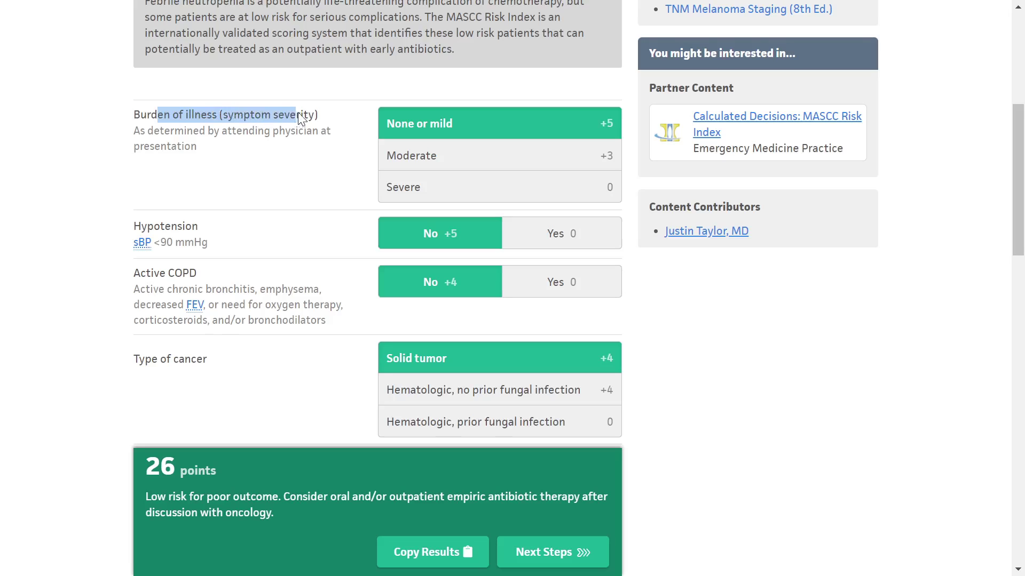
{"action": "left_click_drag", "start_coordinate": [164, 131], "coordinate": [331, 144]}
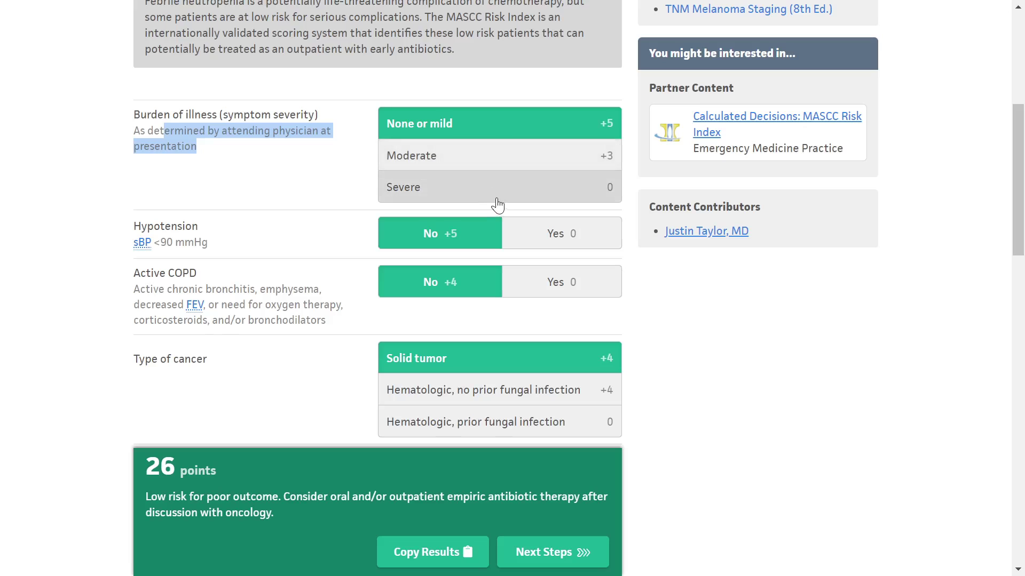
{"action": "scroll", "coordinate": [361, 209], "scroll_direction": "down", "scroll_amount": 2}
{"action": "scroll", "coordinate": [350, 210], "scroll_direction": "up", "scroll_amount": 7}
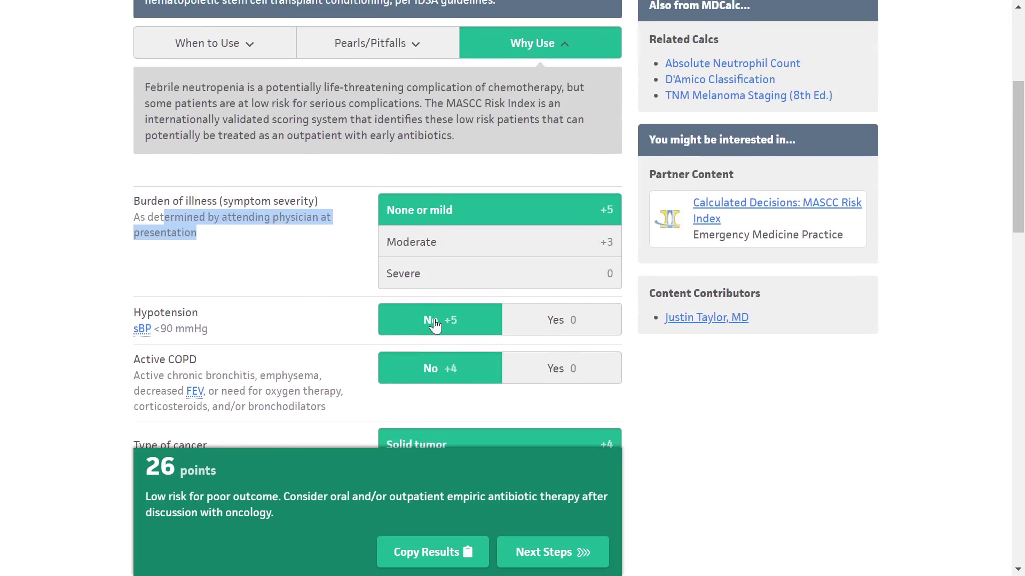
{"action": "scroll", "coordinate": [307, 432], "scroll_direction": "down", "scroll_amount": 9}
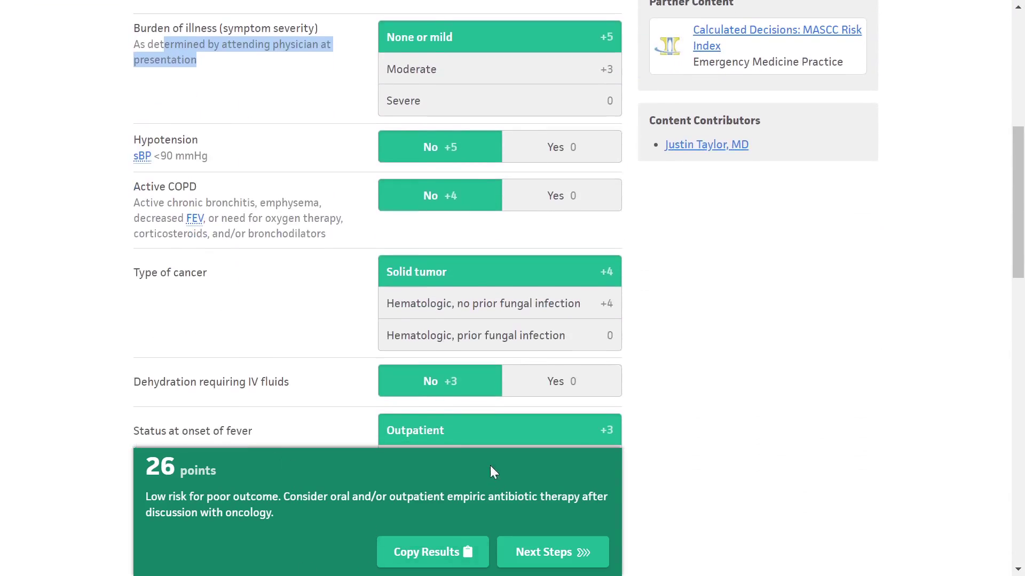
{"action": "scroll", "coordinate": [336, 457], "scroll_direction": "up", "scroll_amount": 7}
{"action": "scroll", "coordinate": [335, 457], "scroll_direction": "down", "scroll_amount": 4}
{"action": "scroll", "coordinate": [335, 457], "scroll_direction": "up", "scroll_amount": 4}
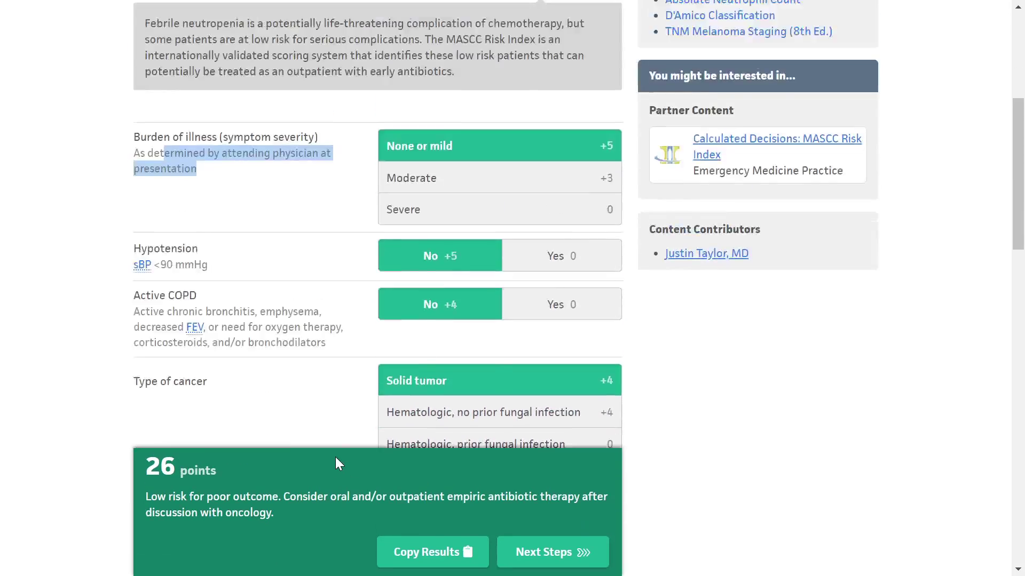
{"action": "scroll", "coordinate": [335, 457], "scroll_direction": "down", "scroll_amount": 2}
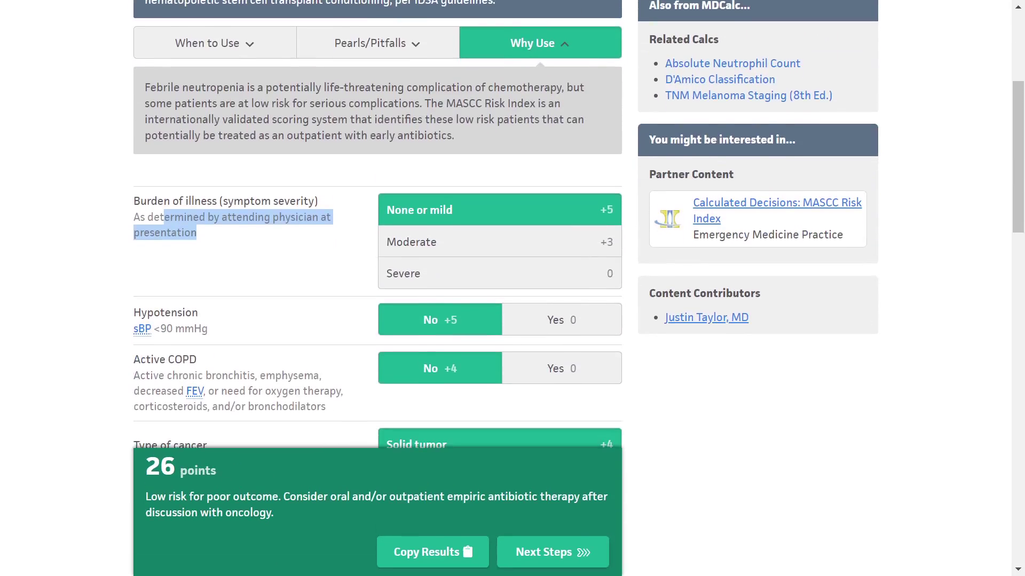
{"action": "left_click_drag", "start_coordinate": [161, 470], "coordinate": [216, 472]}
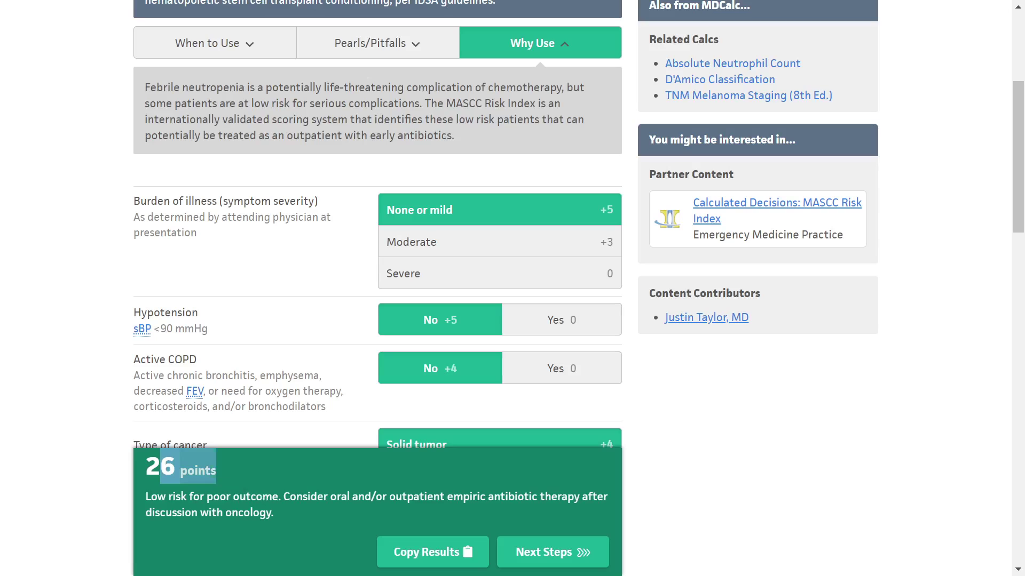
{"action": "scroll", "coordinate": [377, 225], "scroll_direction": "down", "scroll_amount": 2}
{"action": "left_click_drag", "start_coordinate": [167, 498], "coordinate": [594, 514]}
{"action": "scroll", "coordinate": [366, 373], "scroll_direction": "up", "scroll_amount": 3}
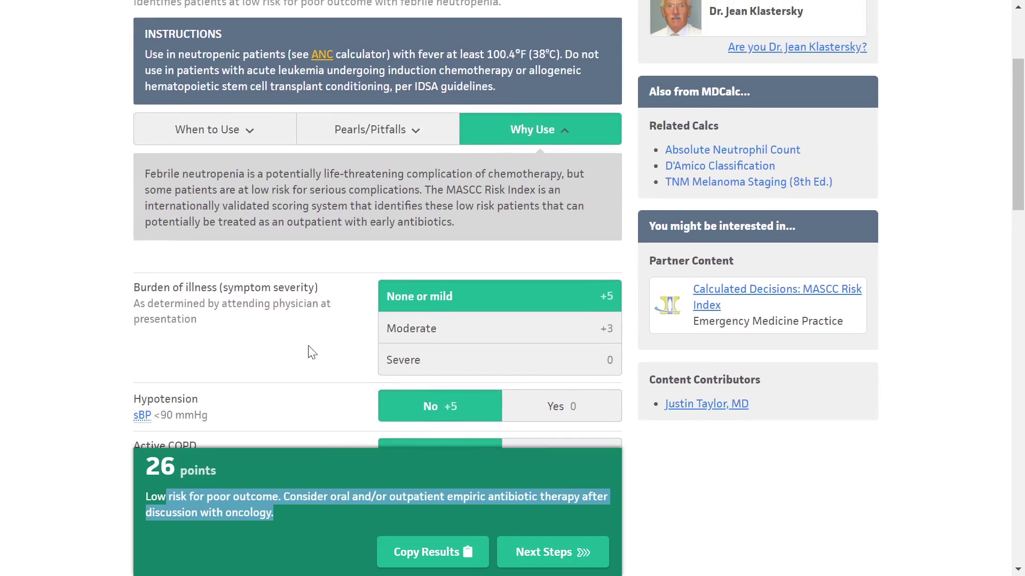
{"action": "scroll", "coordinate": [309, 350], "scroll_direction": "down", "scroll_amount": 2}
{"action": "scroll", "coordinate": [275, 342], "scroll_direction": "down", "scroll_amount": 2}
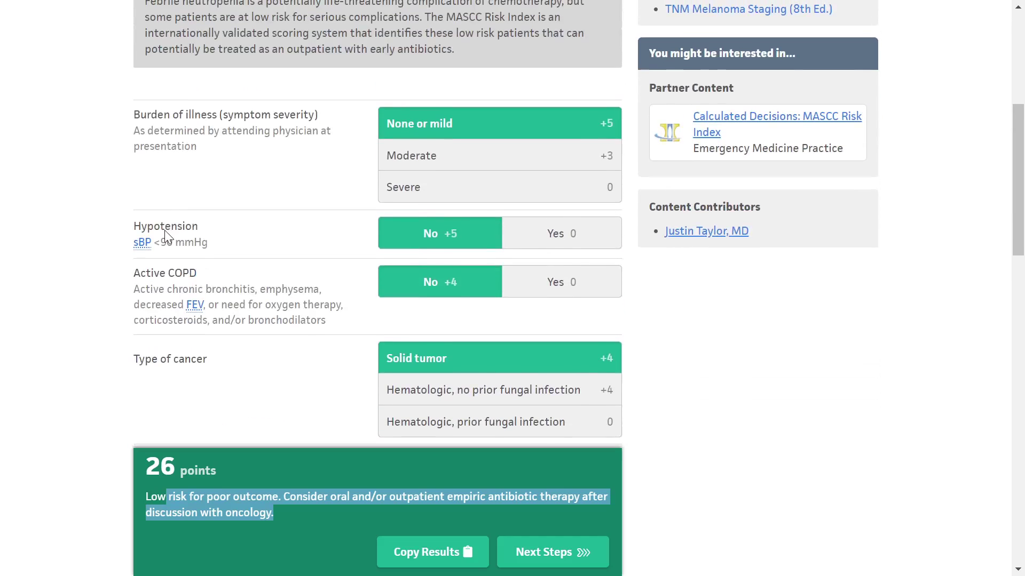
{"action": "left_click", "coordinate": [164, 230]}
{"action": "left_click_drag", "start_coordinate": [143, 230], "coordinate": [199, 229]}
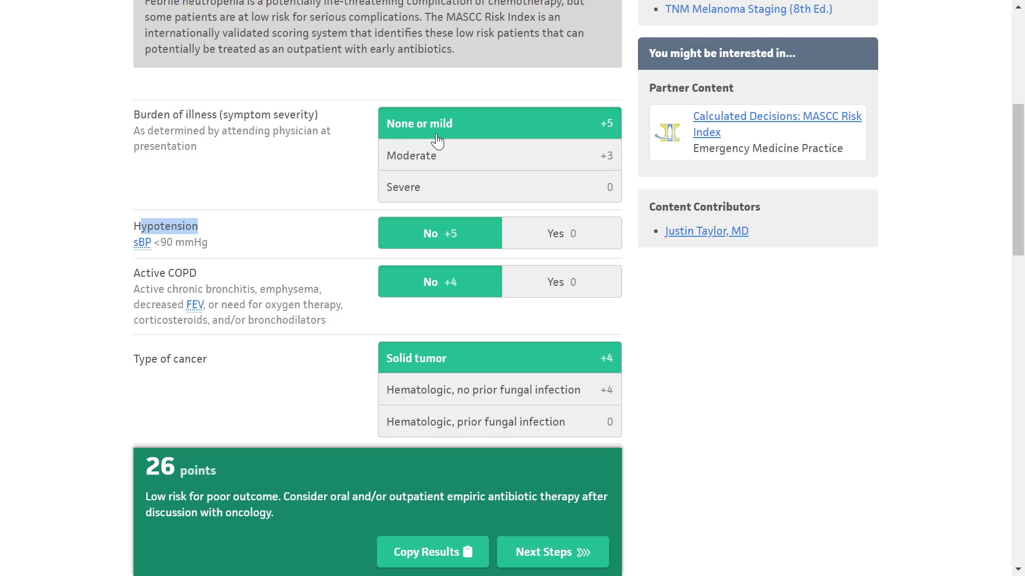
{"action": "left_click", "coordinate": [287, 189]}
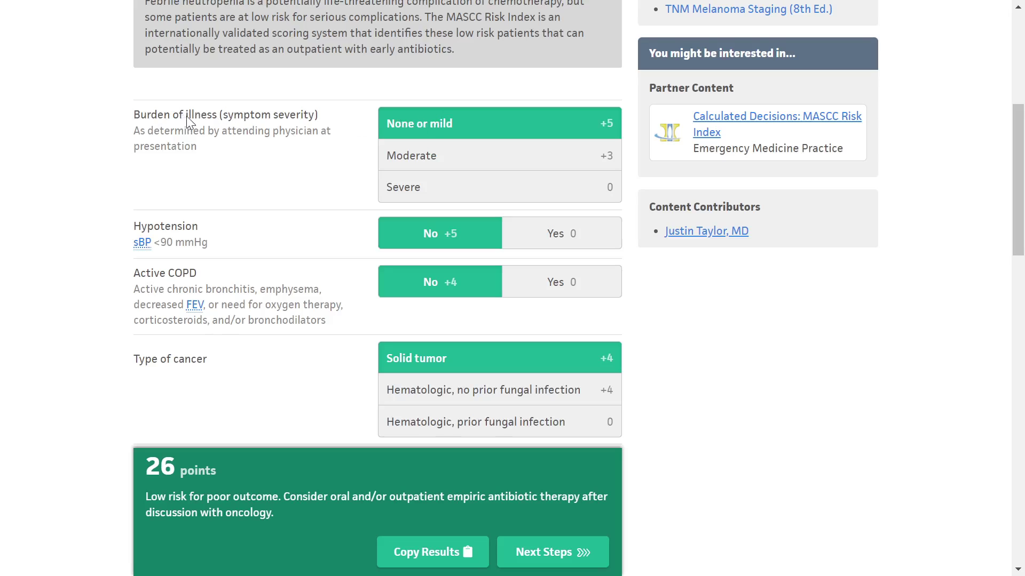
{"action": "left_click_drag", "start_coordinate": [187, 116], "coordinate": [227, 120]}
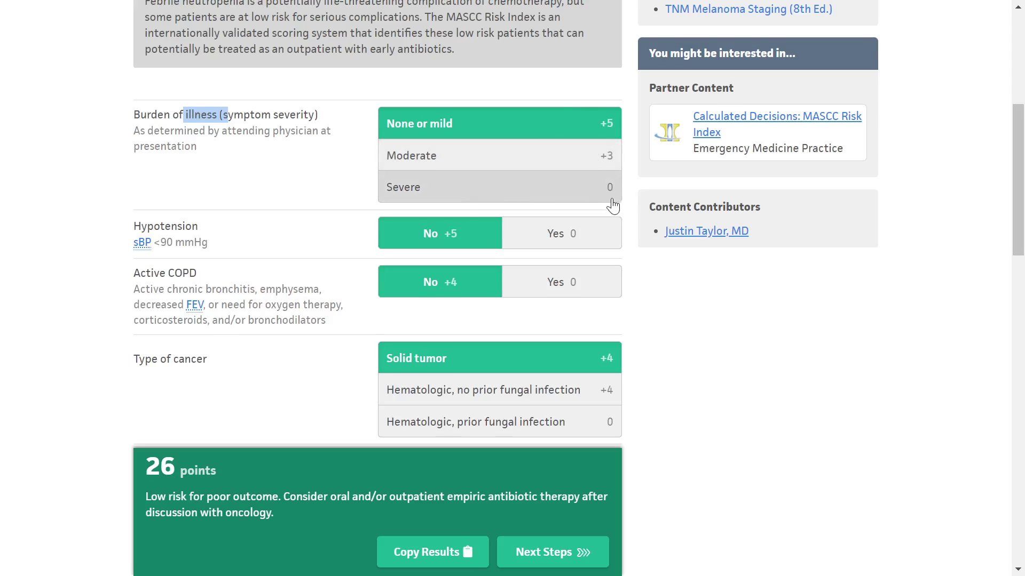
{"action": "scroll", "coordinate": [610, 201], "scroll_direction": "down", "scroll_amount": 3}
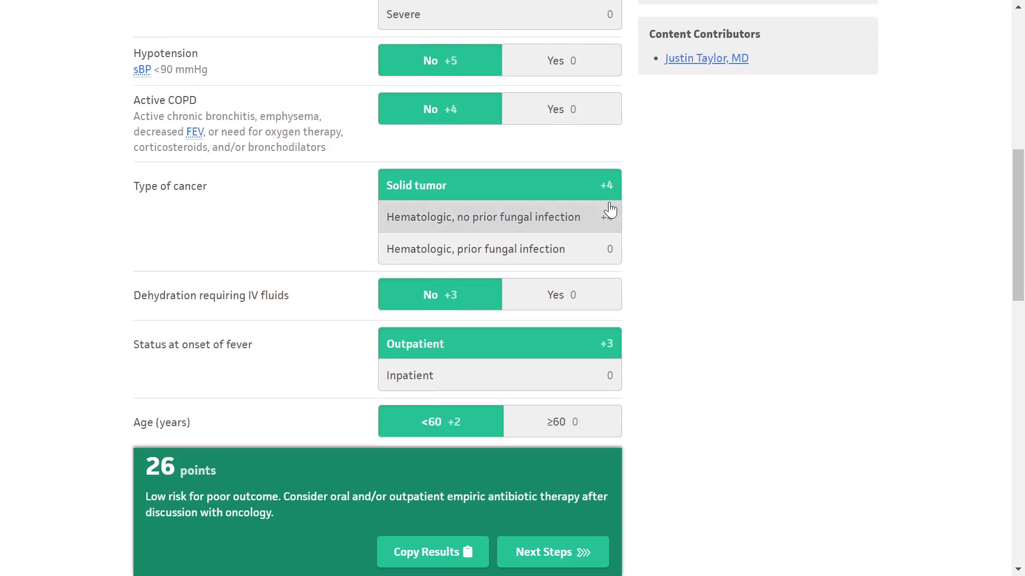
{"action": "scroll", "coordinate": [130, 178], "scroll_direction": "up", "scroll_amount": 2}
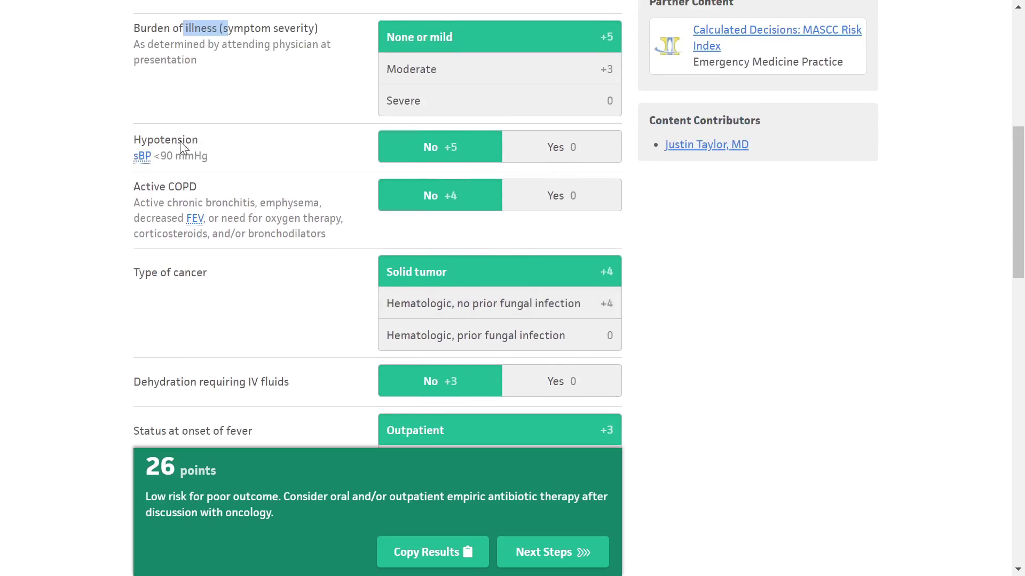
{"action": "left_click_drag", "start_coordinate": [162, 156], "coordinate": [200, 159]}
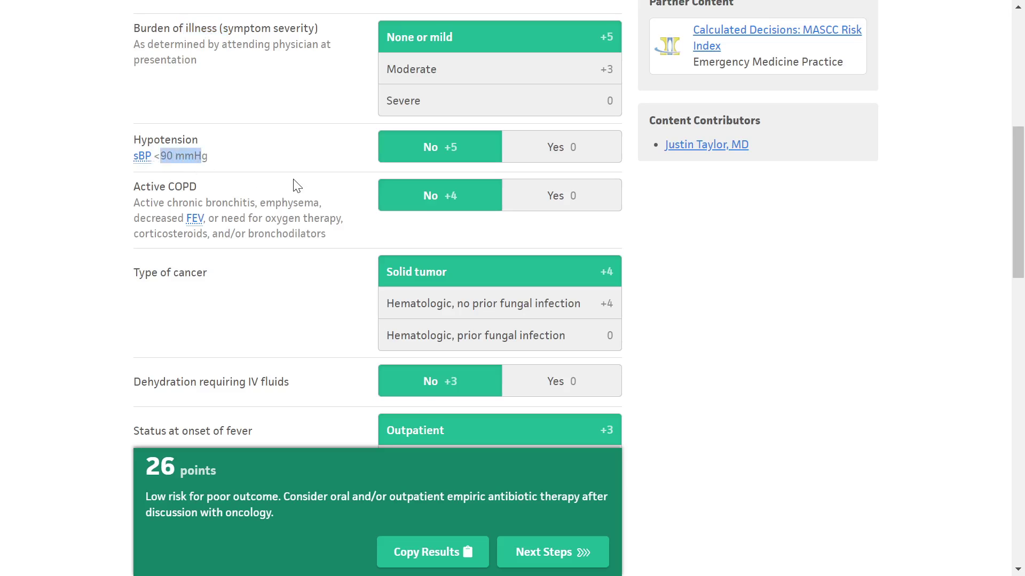
{"action": "left_click", "coordinate": [568, 155]}
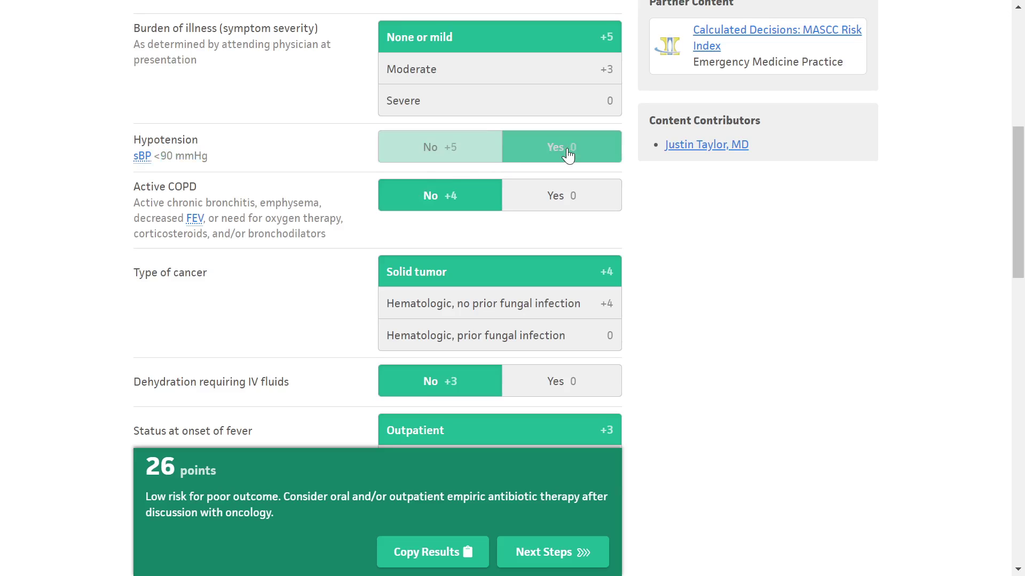
{"action": "left_click", "coordinate": [486, 158]}
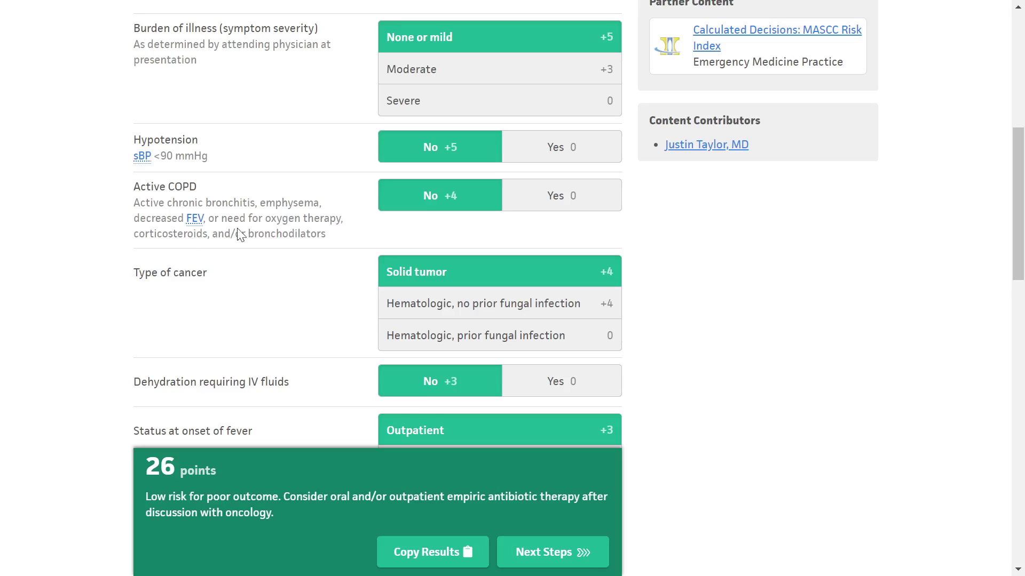
{"action": "left_click", "coordinate": [558, 205]}
{"action": "left_click", "coordinate": [403, 209]}
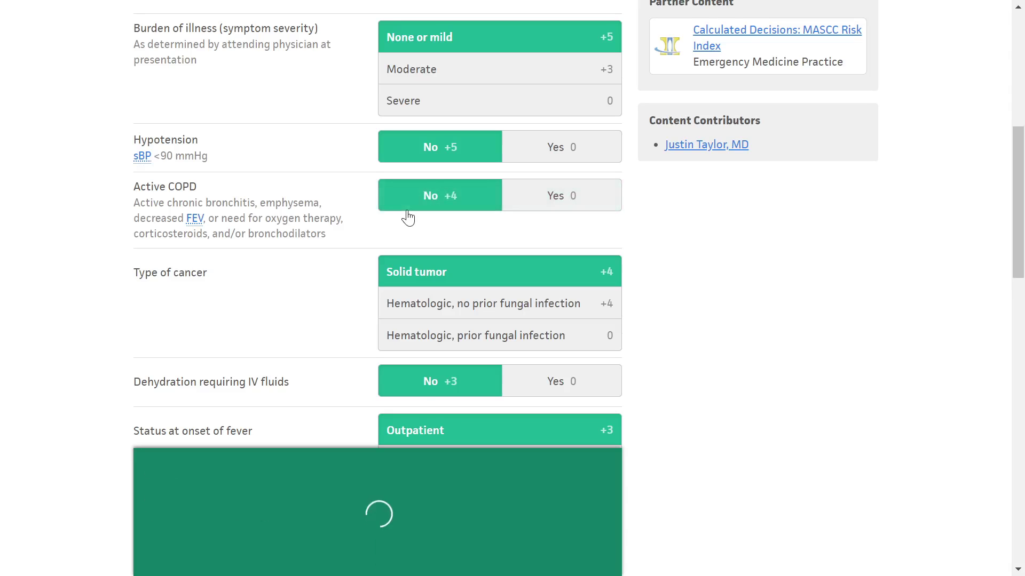
{"action": "scroll", "coordinate": [397, 216], "scroll_direction": "down", "scroll_amount": 3}
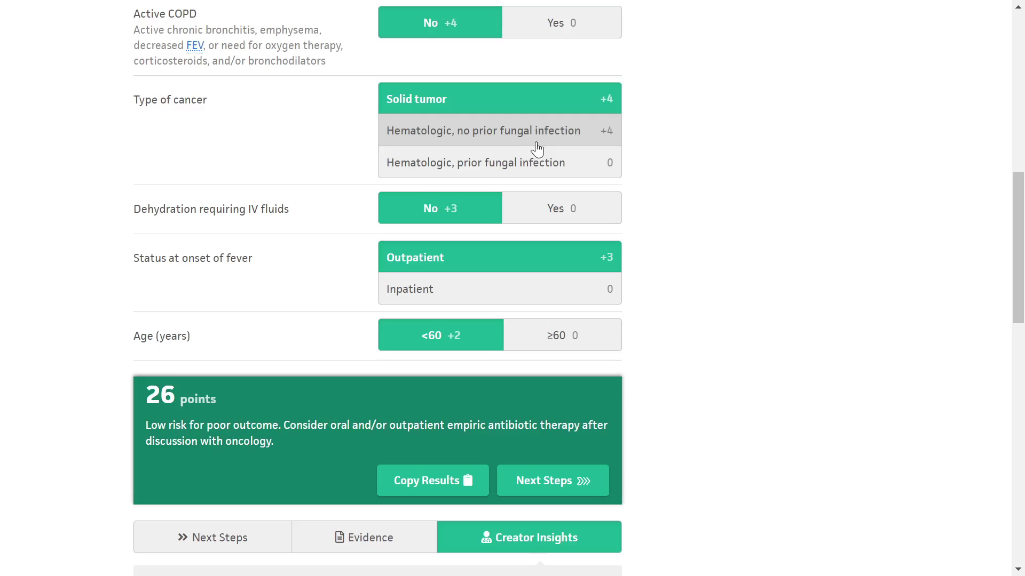
{"action": "left_click", "coordinate": [500, 174]}
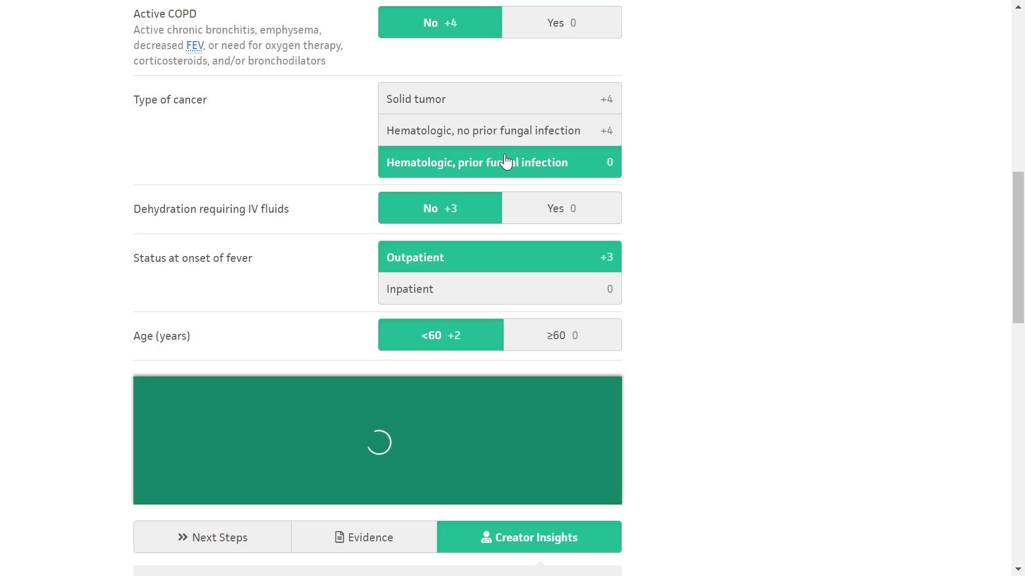
{"action": "left_click", "coordinate": [493, 108]}
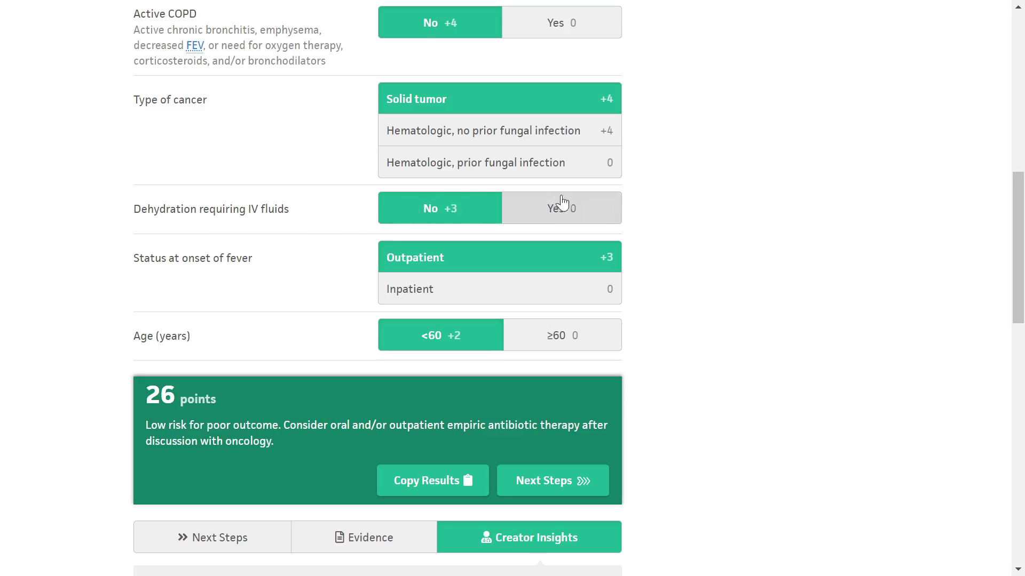
{"action": "left_click", "coordinate": [579, 212]}
{"action": "left_click", "coordinate": [487, 210]}
{"action": "scroll", "coordinate": [234, 274], "scroll_direction": "down", "scroll_amount": 1}
{"action": "scroll", "coordinate": [234, 274], "scroll_direction": "down", "scroll_amount": 1}
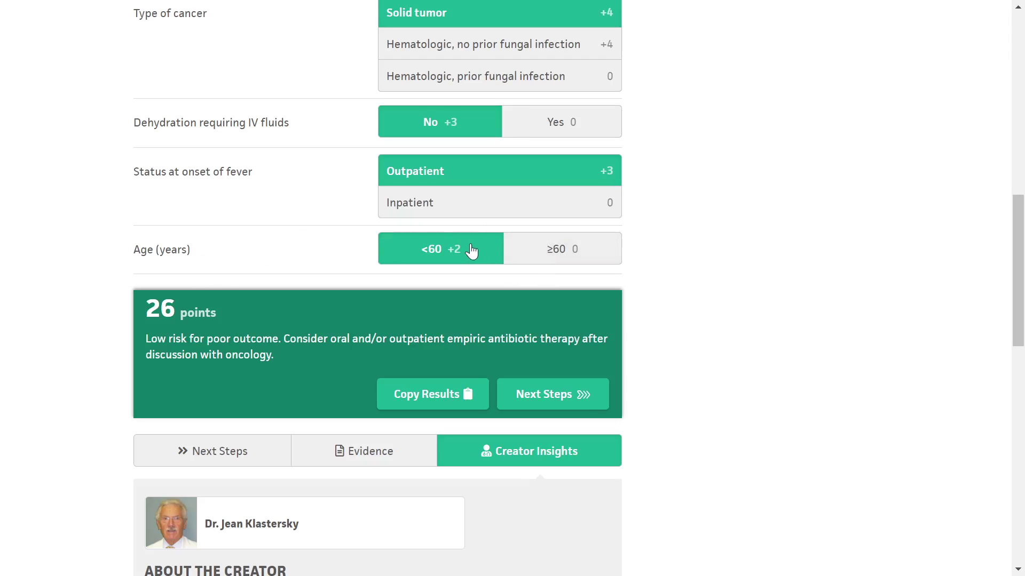
{"action": "scroll", "coordinate": [596, 246], "scroll_direction": "up", "scroll_amount": 8}
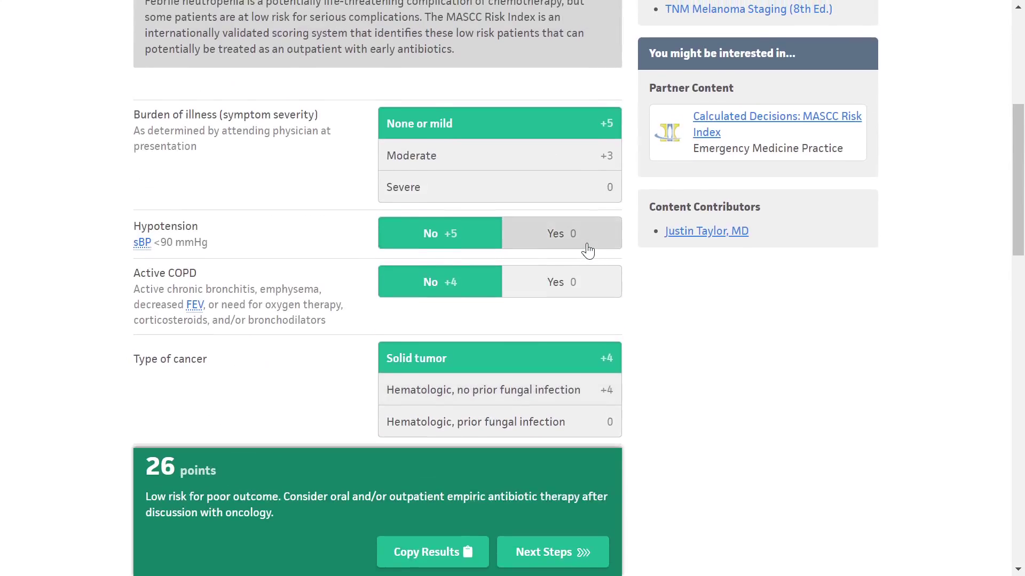
{"action": "scroll", "coordinate": [345, 250], "scroll_direction": "down", "scroll_amount": 2}
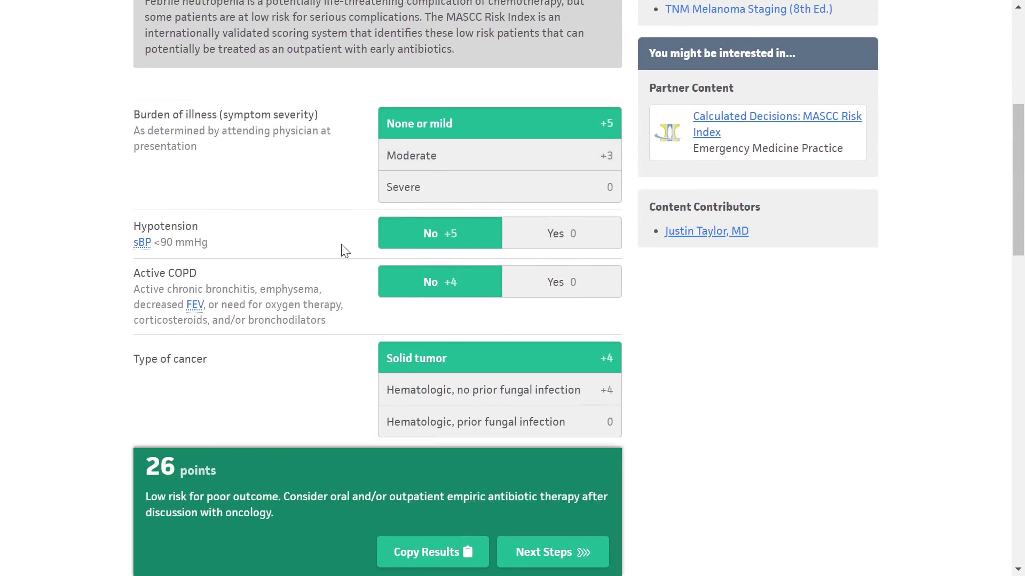
{"action": "scroll", "coordinate": [345, 250], "scroll_direction": "down", "scroll_amount": 3}
{"action": "scroll", "coordinate": [342, 245], "scroll_direction": "down", "scroll_amount": 6}
{"action": "scroll", "coordinate": [341, 246], "scroll_direction": "up", "scroll_amount": 4}
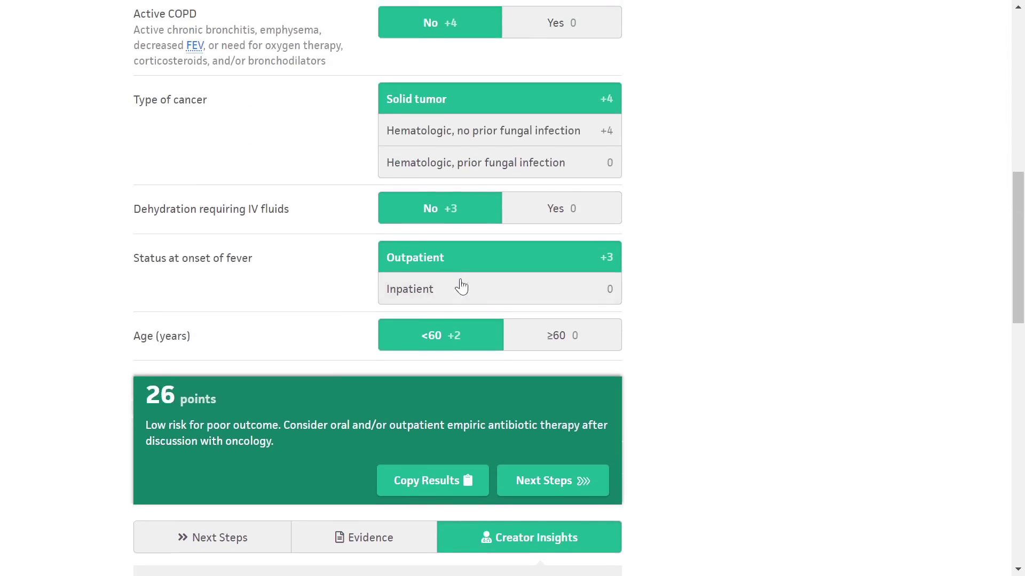
- Set the patient's age to 60 or older and fever onset to Inpatient
{"action": "left_click", "coordinate": [576, 333]}
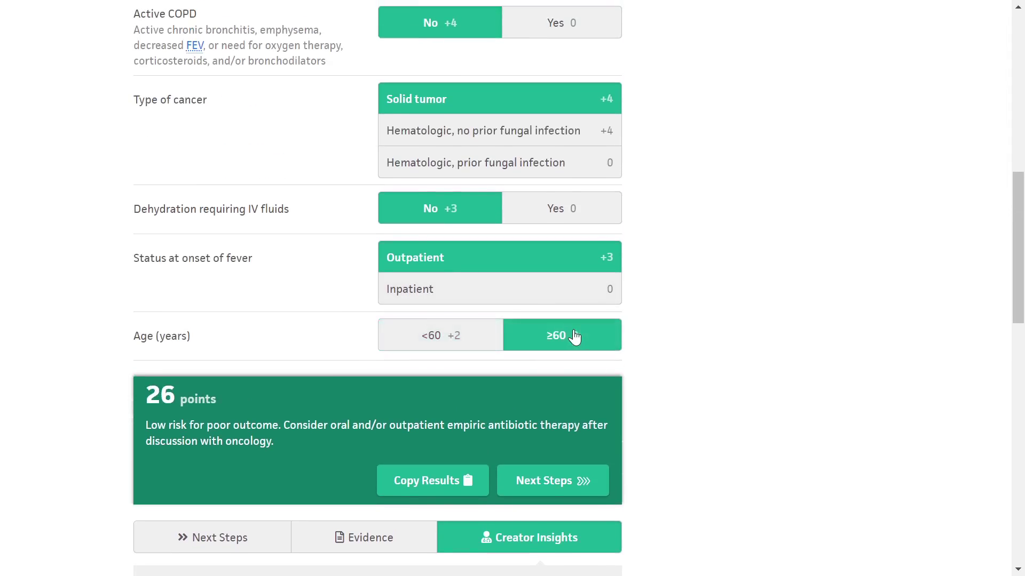
{"action": "left_click", "coordinate": [528, 302]}
{"action": "scroll", "coordinate": [528, 302], "scroll_direction": "up", "scroll_amount": 2}
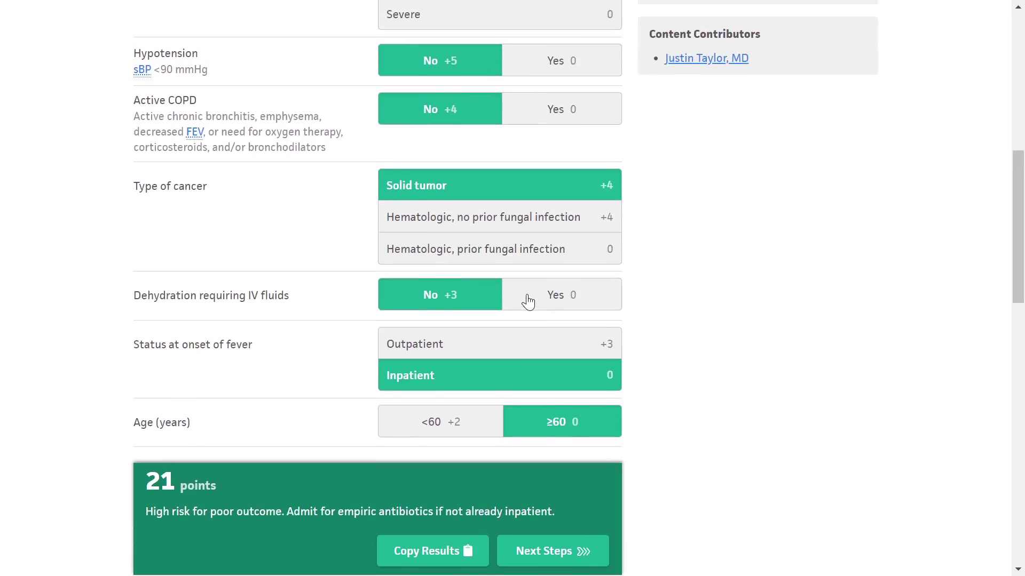
{"action": "scroll", "coordinate": [265, 305], "scroll_direction": "down", "scroll_amount": 2}
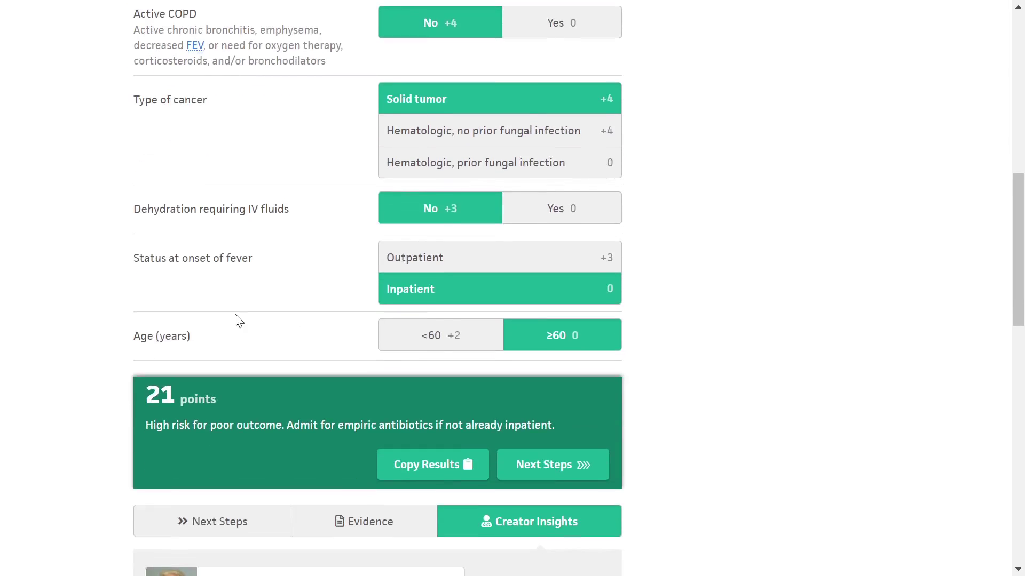
{"action": "scroll", "coordinate": [239, 321], "scroll_direction": "up", "scroll_amount": 4}
{"action": "scroll", "coordinate": [238, 321], "scroll_direction": "down", "scroll_amount": 2}
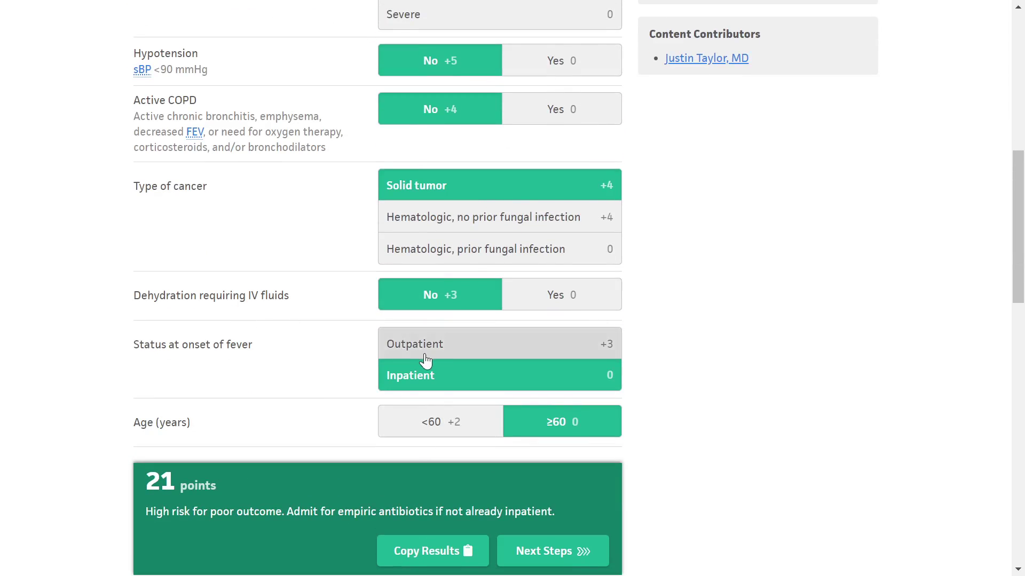
{"action": "scroll", "coordinate": [438, 361], "scroll_direction": "up", "scroll_amount": 10}
{"action": "scroll", "coordinate": [434, 359], "scroll_direction": "down", "scroll_amount": 6}
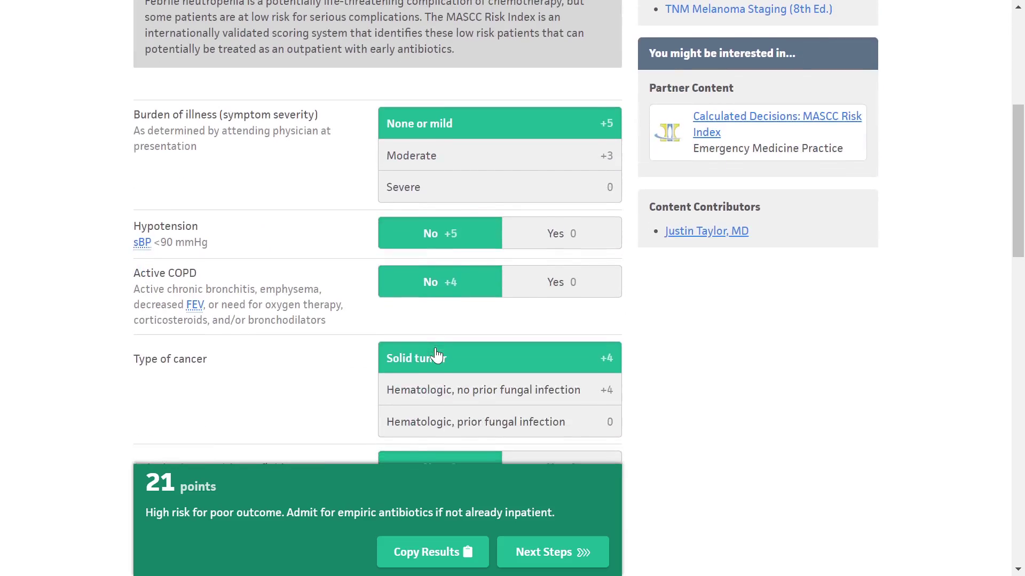
- Answer severe symptoms, hypotension, active COPD, hematologic cancer with prior fungal infection, and dehydration
{"action": "left_click", "coordinate": [493, 188]}
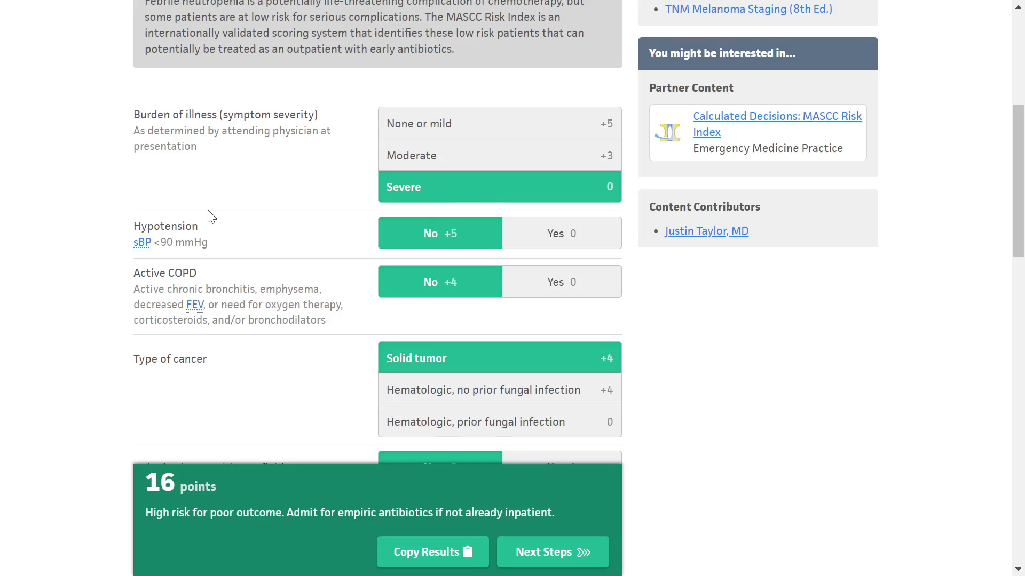
{"action": "left_click", "coordinate": [557, 233]}
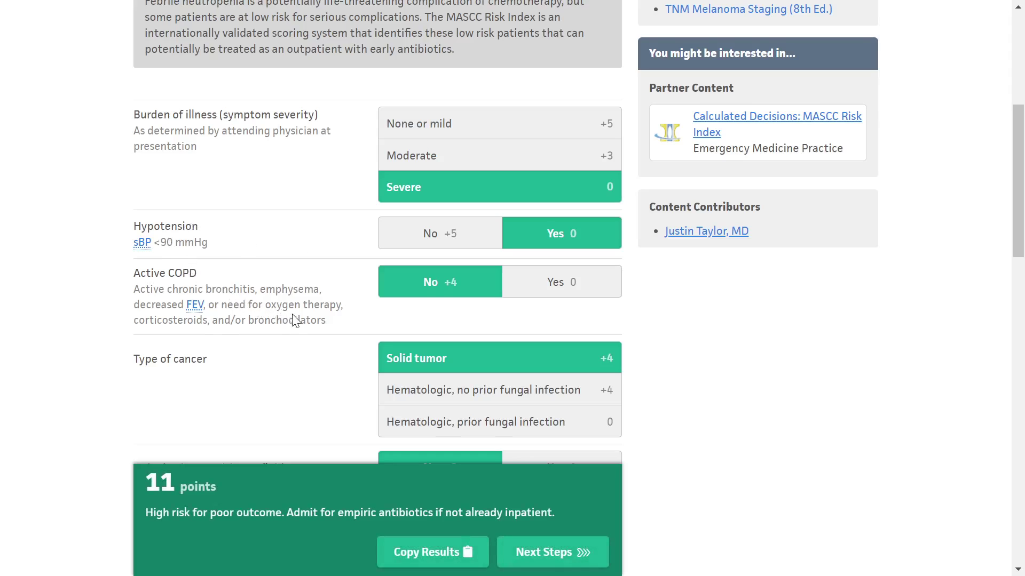
{"action": "mouse_move", "coordinate": [196, 315]}
{"action": "left_click", "coordinate": [533, 298]}
{"action": "scroll", "coordinate": [532, 297], "scroll_direction": "down", "scroll_amount": 2}
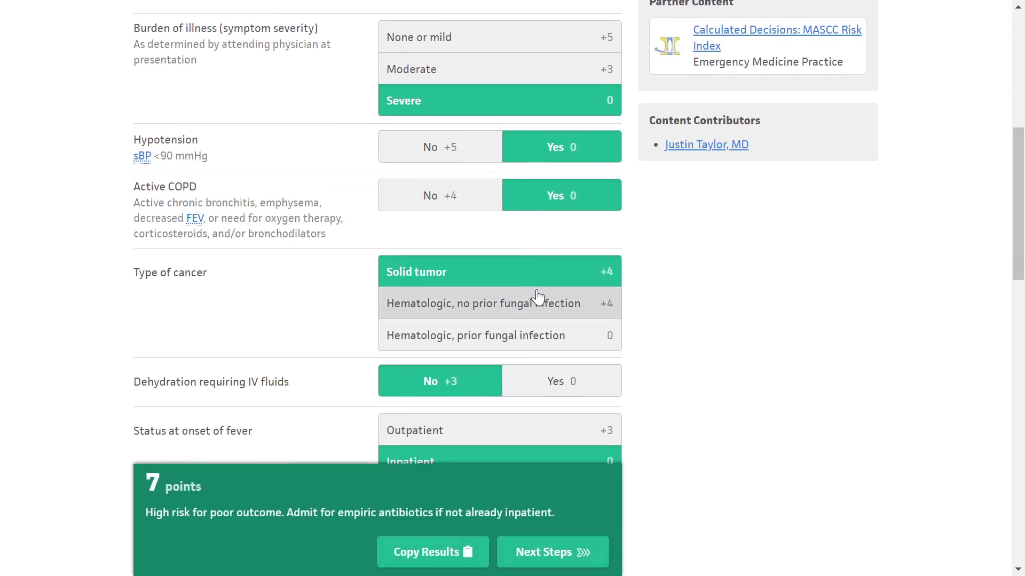
{"action": "left_click", "coordinate": [452, 348]}
{"action": "scroll", "coordinate": [451, 348], "scroll_direction": "down", "scroll_amount": 2}
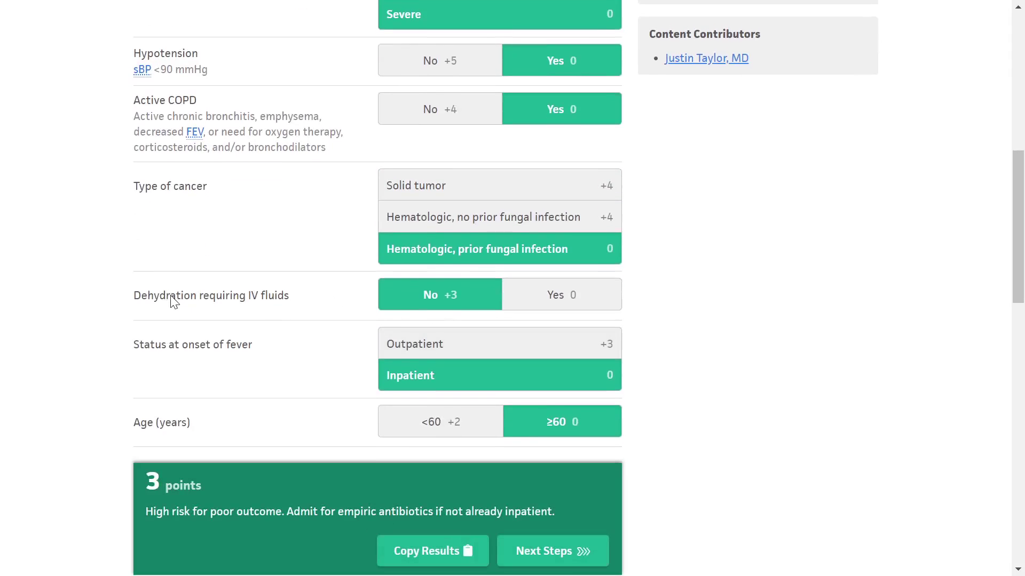
{"action": "left_click", "coordinate": [606, 306]}
{"action": "scroll", "coordinate": [595, 308], "scroll_direction": "down", "scroll_amount": 2}
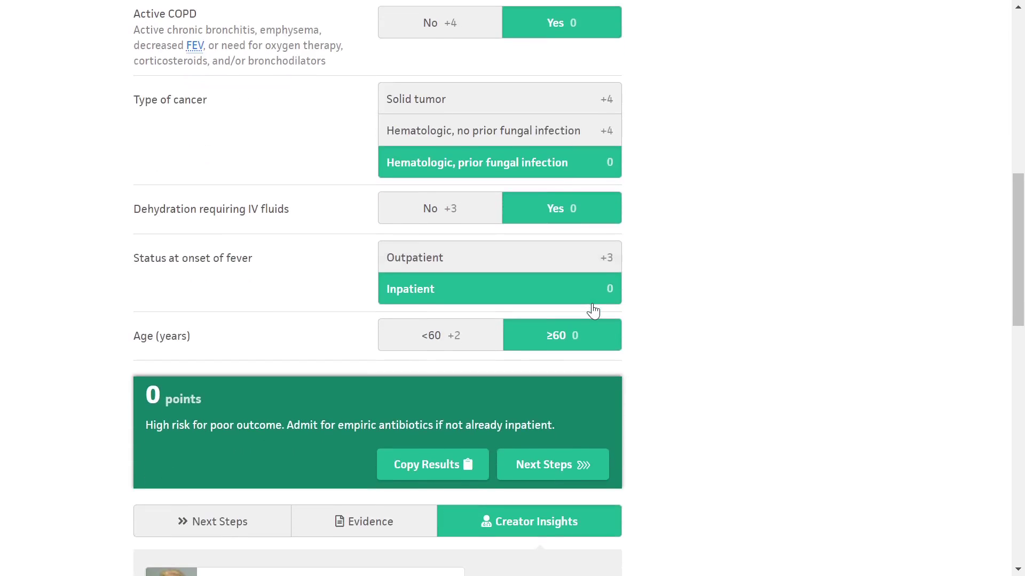
{"action": "scroll", "coordinate": [581, 303], "scroll_direction": "down", "scroll_amount": 2}
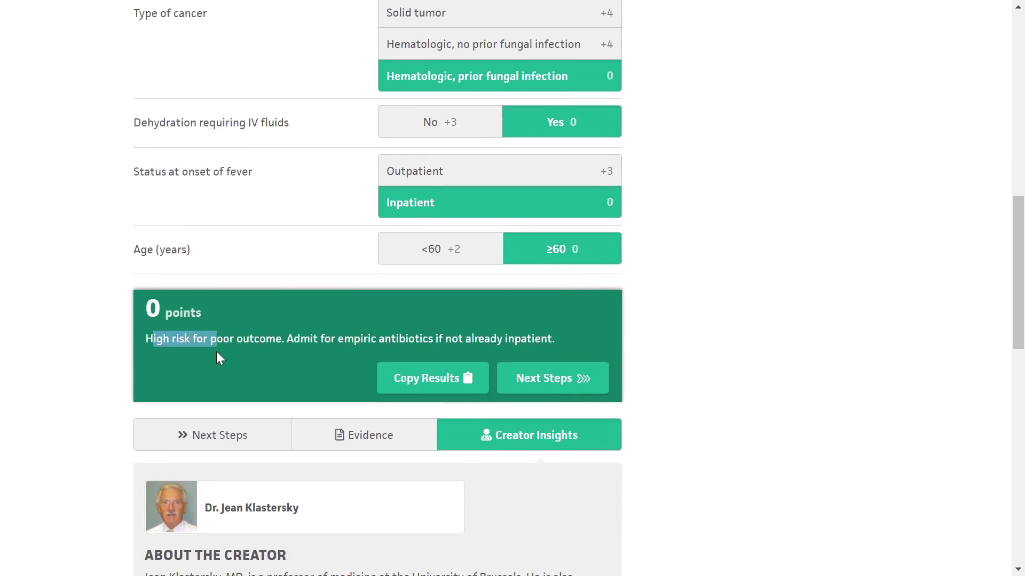
- Highlight the 0-point high-risk result and admission advice, then show the Next Steps tab
{"action": "left_click_drag", "start_coordinate": [147, 308], "coordinate": [520, 342]}
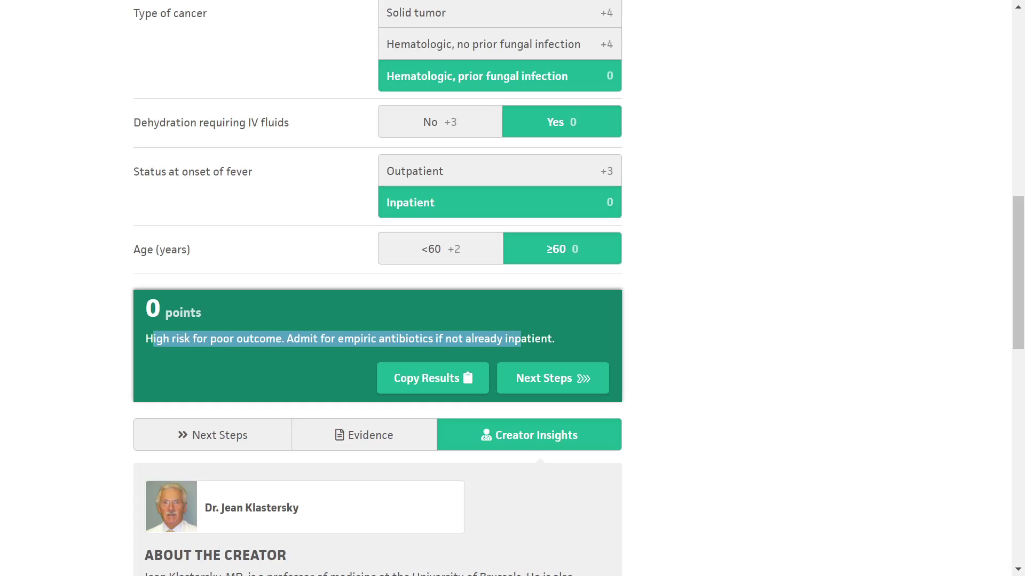
{"action": "left_click", "coordinate": [466, 315]}
{"action": "left_click_drag", "start_coordinate": [287, 340], "coordinate": [495, 331]}
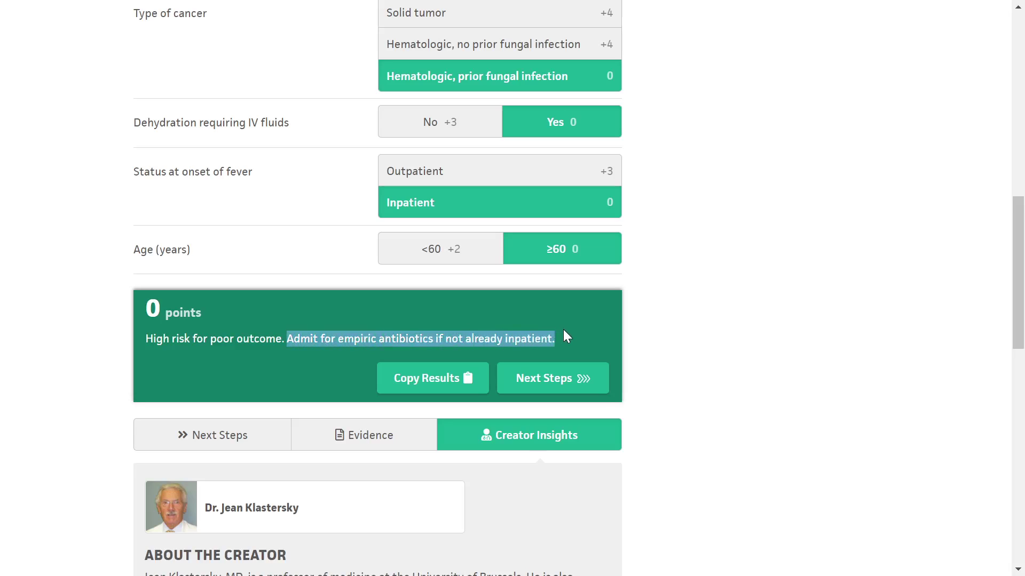
{"action": "scroll", "coordinate": [498, 347], "scroll_direction": "down", "scroll_amount": 3}
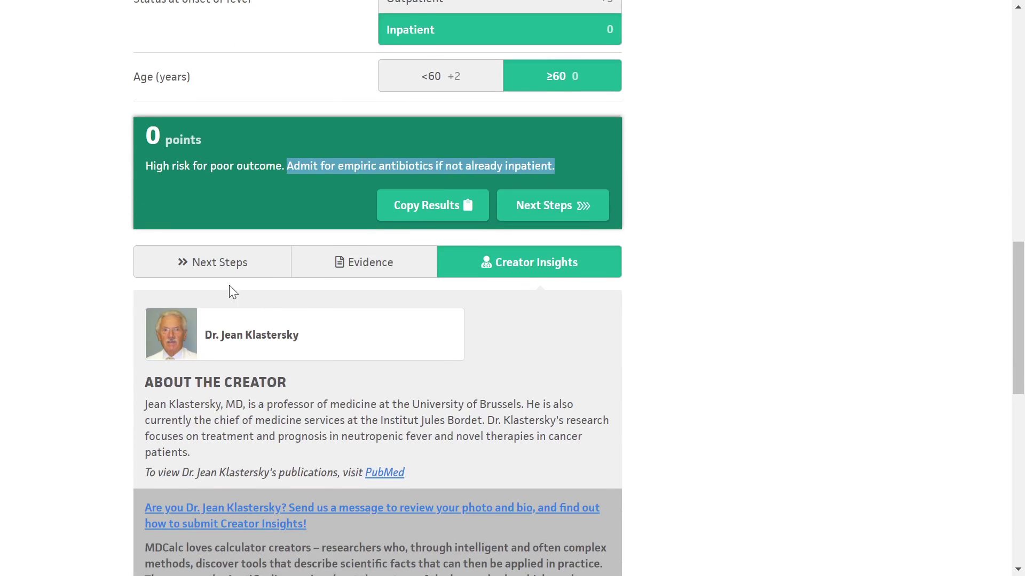
{"action": "scroll", "coordinate": [516, 313], "scroll_direction": "up", "scroll_amount": 15}
{"action": "scroll", "coordinate": [517, 315], "scroll_direction": "down", "scroll_amount": 15}
{"action": "scroll", "coordinate": [478, 330], "scroll_direction": "up", "scroll_amount": 5}
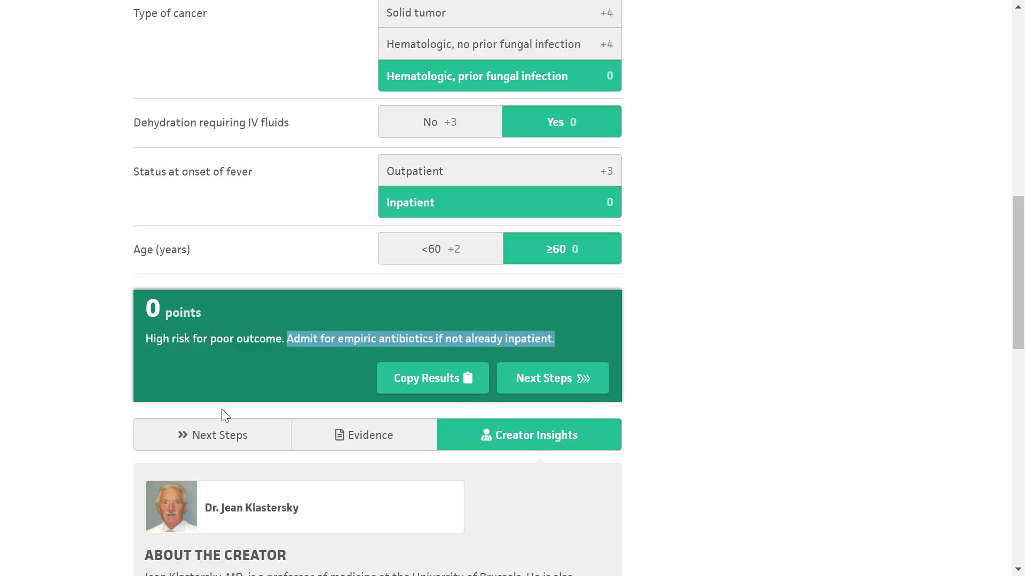
{"action": "left_click", "coordinate": [229, 430]}
{"action": "scroll", "coordinate": [229, 430], "scroll_direction": "down", "scroll_amount": 5}
{"action": "scroll", "coordinate": [378, 288], "scroll_direction": "down", "scroll_amount": 2}
{"action": "scroll", "coordinate": [378, 288], "scroll_direction": "up", "scroll_amount": 3}
{"action": "scroll", "coordinate": [378, 288], "scroll_direction": "down", "scroll_amount": 2}
{"action": "left_click_drag", "start_coordinate": [218, 254], "coordinate": [452, 254]}
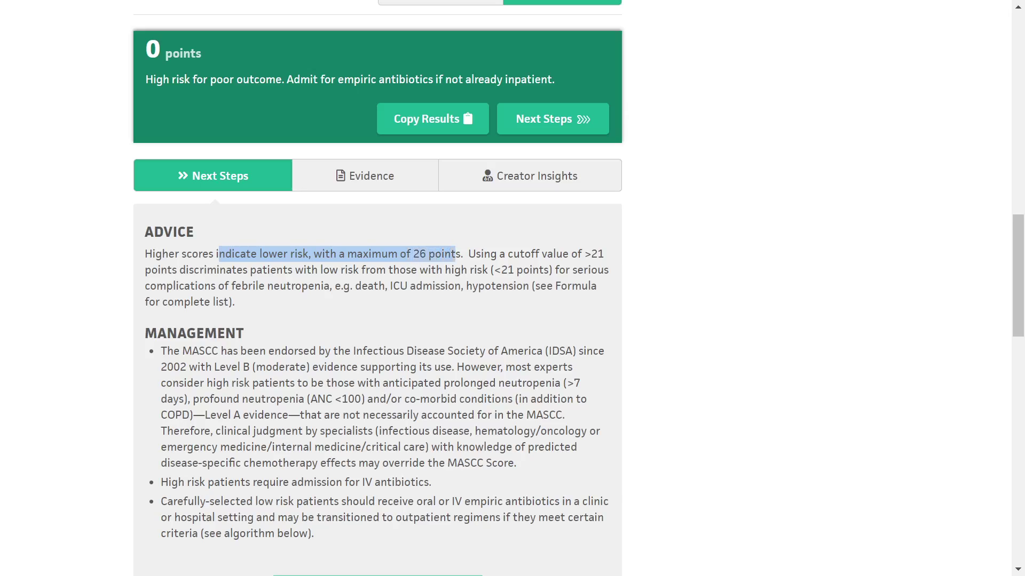
{"action": "left_click_drag", "start_coordinate": [546, 254], "coordinate": [607, 259]}
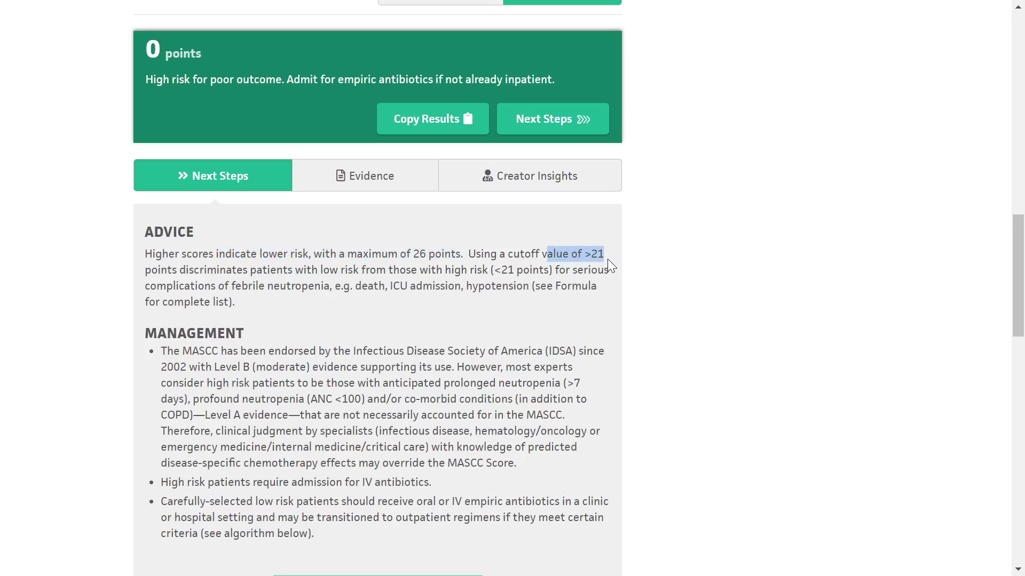
{"action": "left_click_drag", "start_coordinate": [186, 270], "coordinate": [501, 270]}
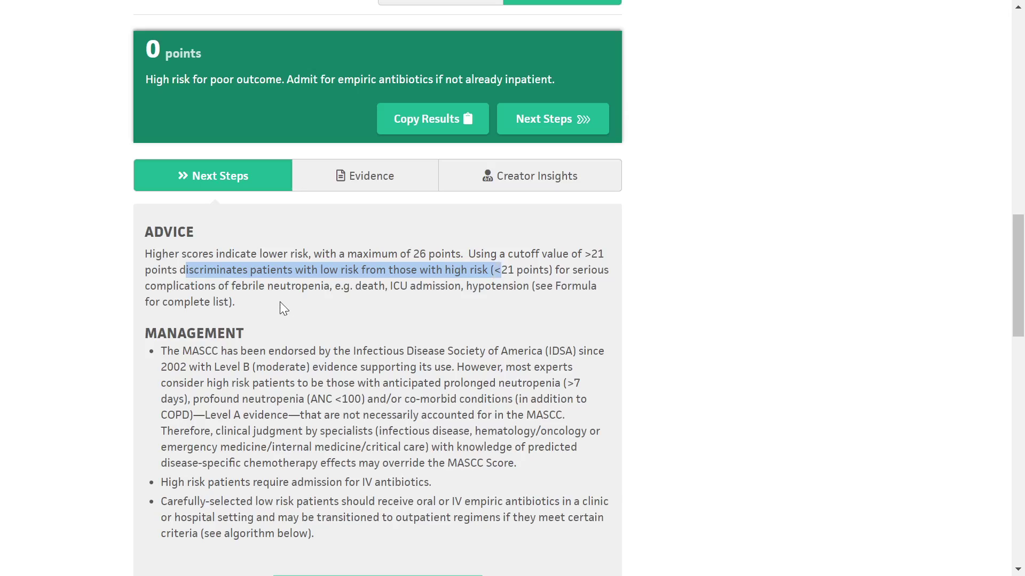
{"action": "left_click_drag", "start_coordinate": [242, 286], "coordinate": [570, 297]}
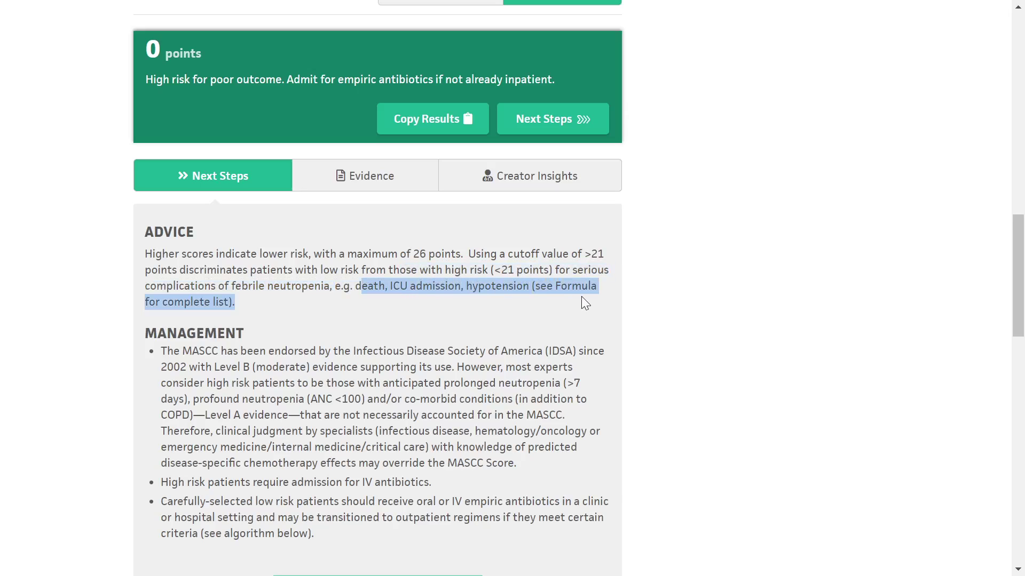
{"action": "scroll", "coordinate": [579, 303], "scroll_direction": "down", "scroll_amount": 2}
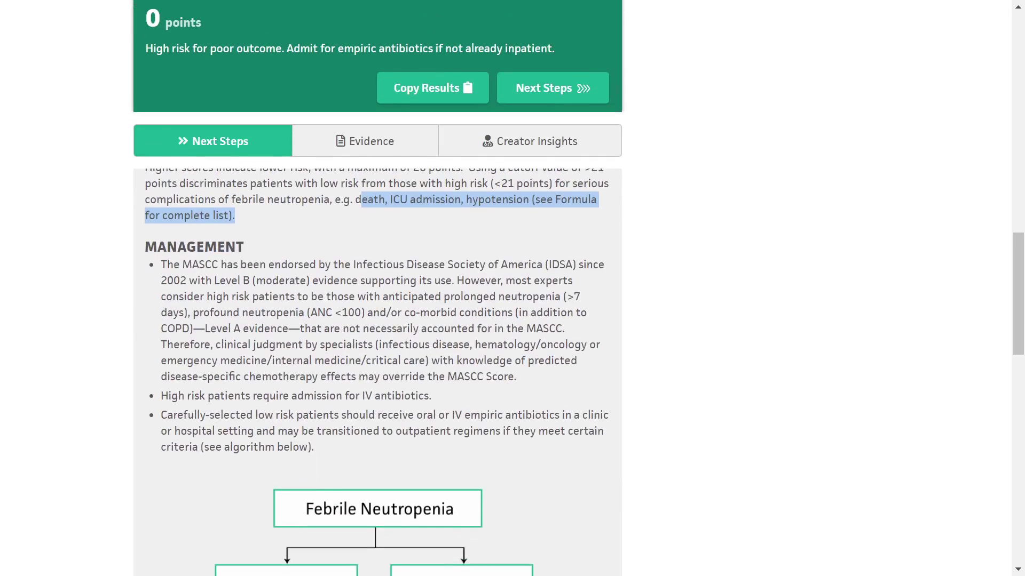
{"action": "left_click_drag", "start_coordinate": [373, 266], "coordinate": [578, 265]}
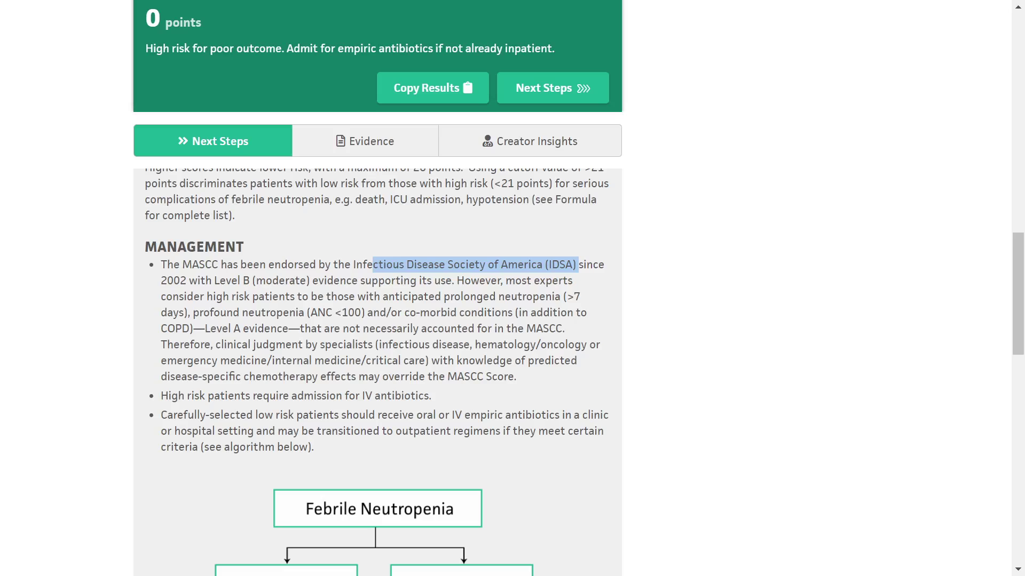
{"action": "left_click_drag", "start_coordinate": [219, 281], "coordinate": [452, 281]}
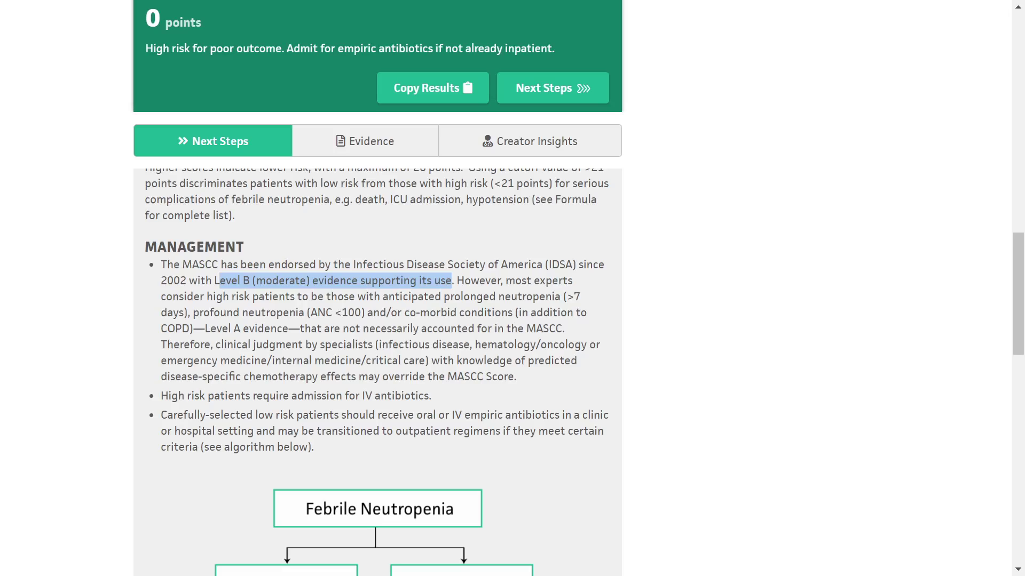
{"action": "left_click_drag", "start_coordinate": [538, 297], "coordinate": [573, 313]}
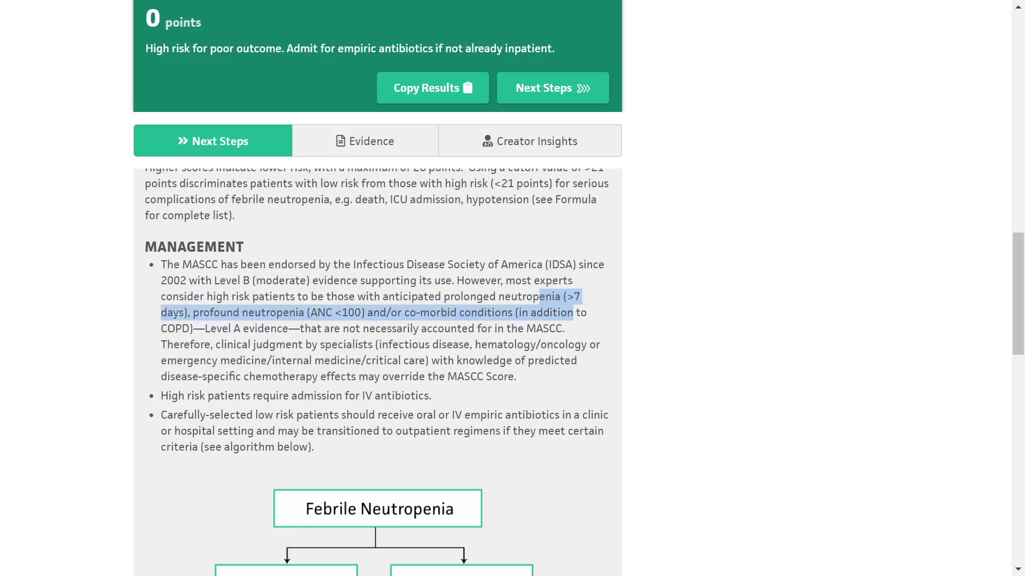
{"action": "left_click", "coordinate": [573, 313]}
{"action": "left_click_drag", "start_coordinate": [334, 312], "coordinate": [558, 312]}
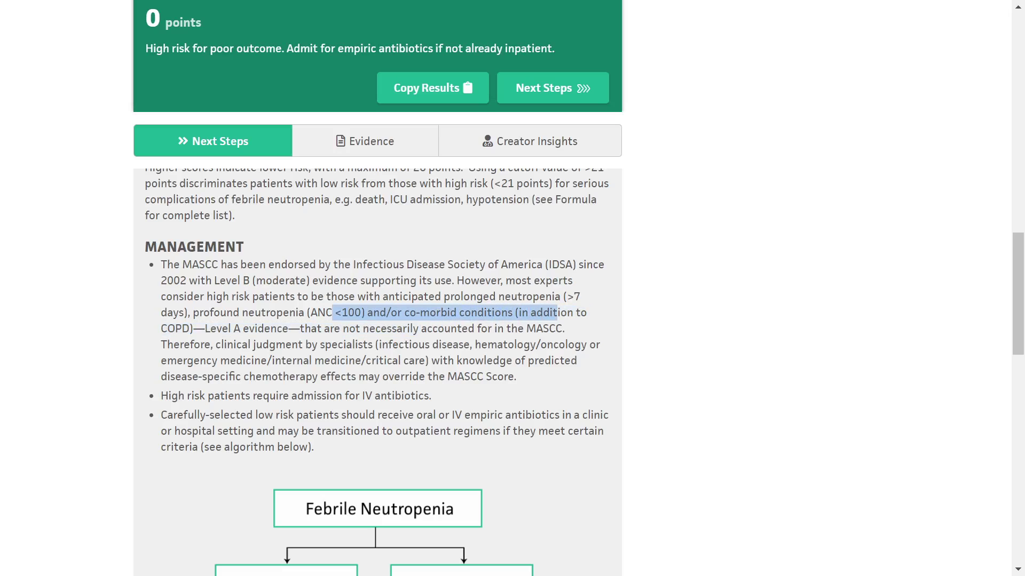
{"action": "left_click_drag", "start_coordinate": [205, 329], "coordinate": [511, 328]}
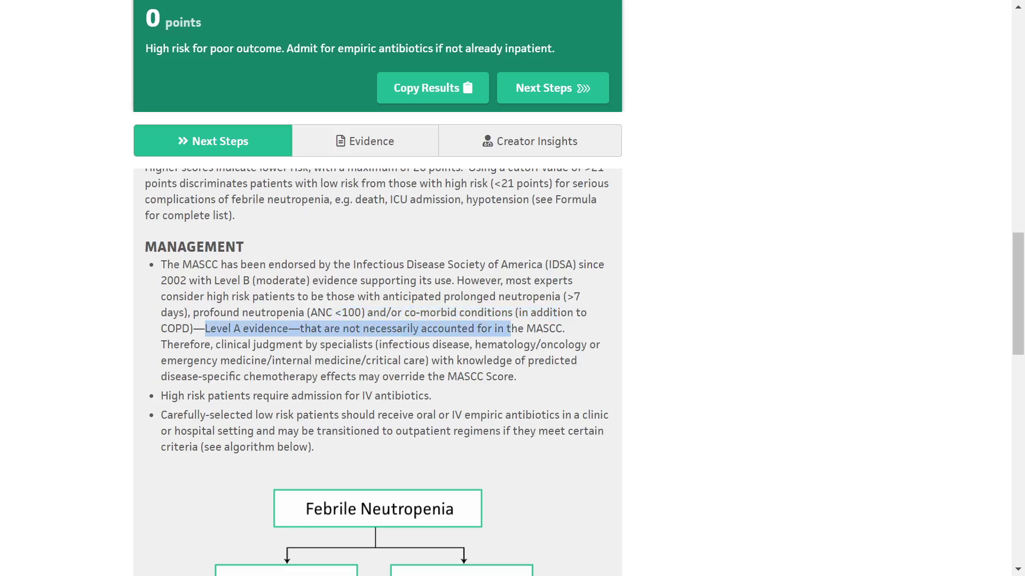
{"action": "scroll", "coordinate": [377, 321], "scroll_direction": "down", "scroll_amount": 2}
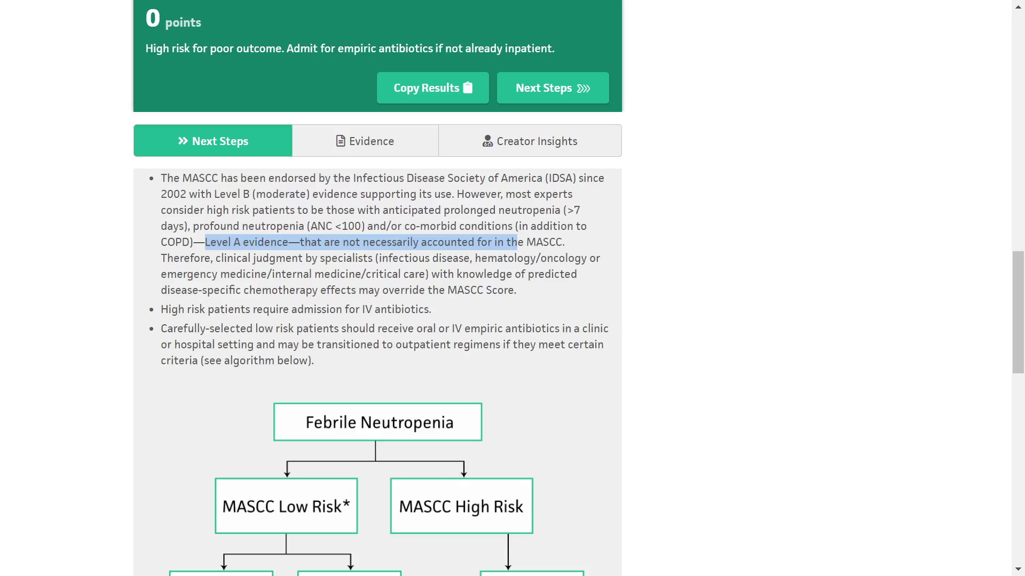
{"action": "left_click_drag", "start_coordinate": [166, 290], "coordinate": [516, 289]}
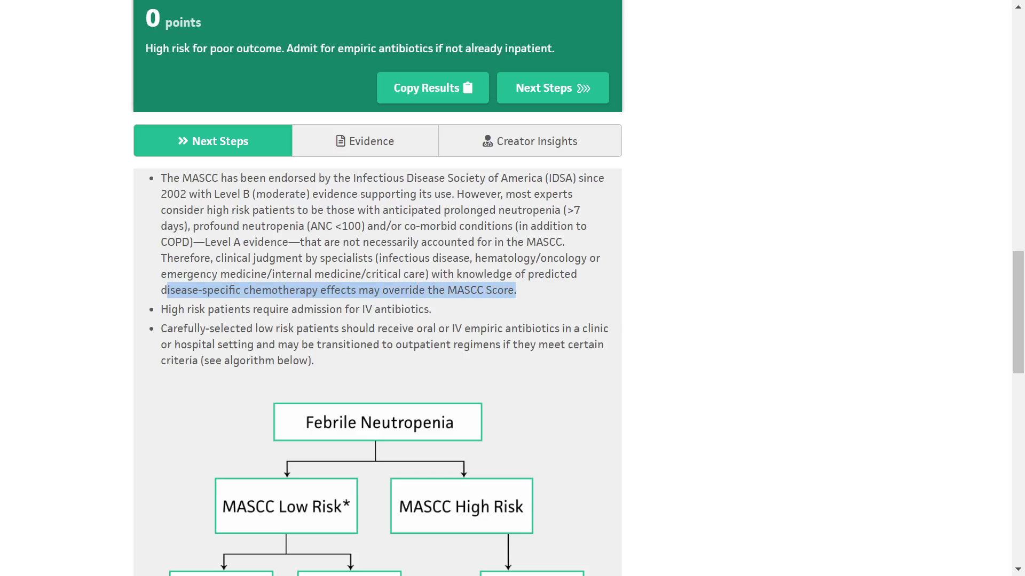
{"action": "left_click_drag", "start_coordinate": [317, 309], "coordinate": [440, 311]}
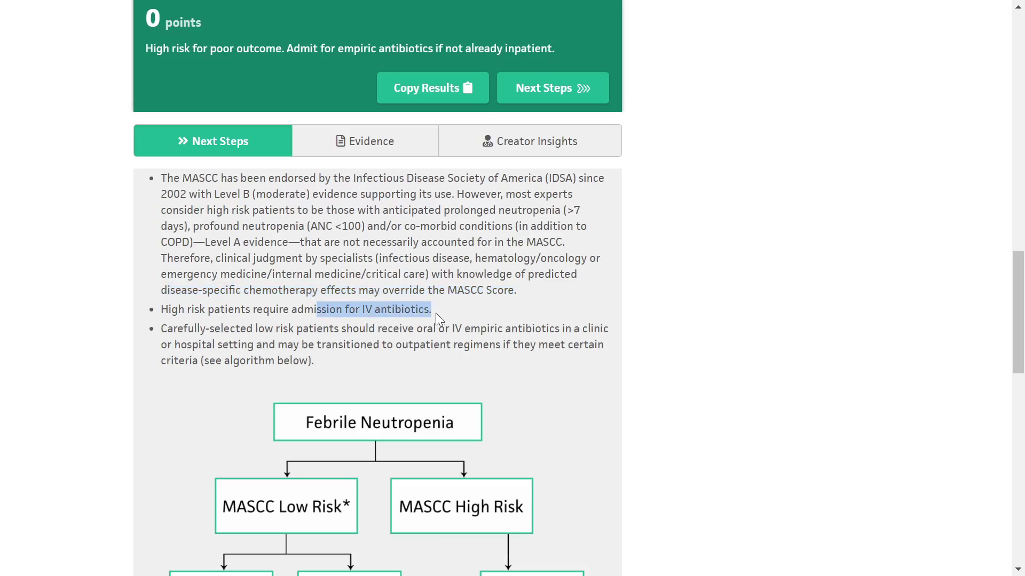
{"action": "left_click_drag", "start_coordinate": [275, 328], "coordinate": [602, 328]}
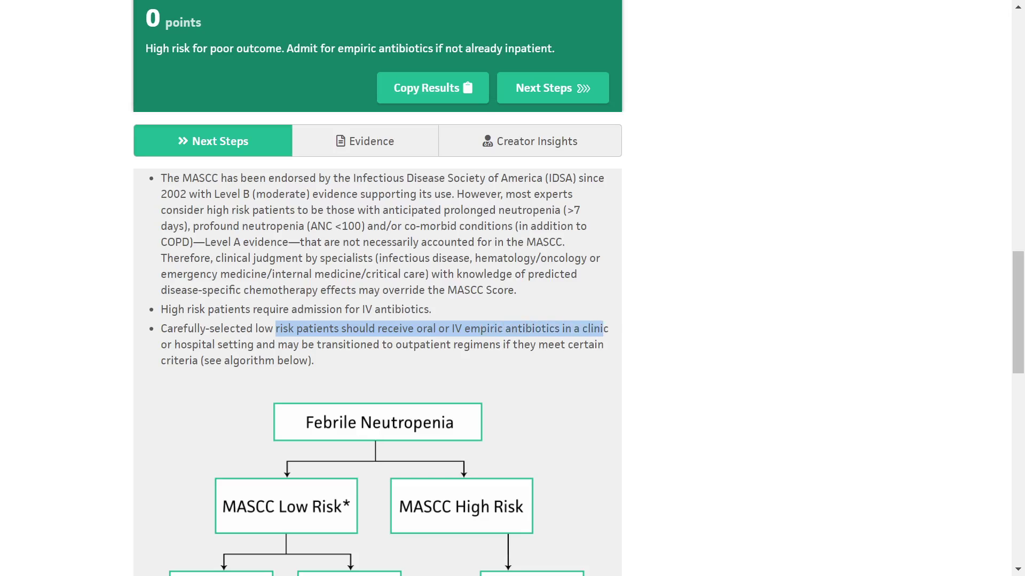
{"action": "left_click_drag", "start_coordinate": [175, 344], "coordinate": [530, 353]}
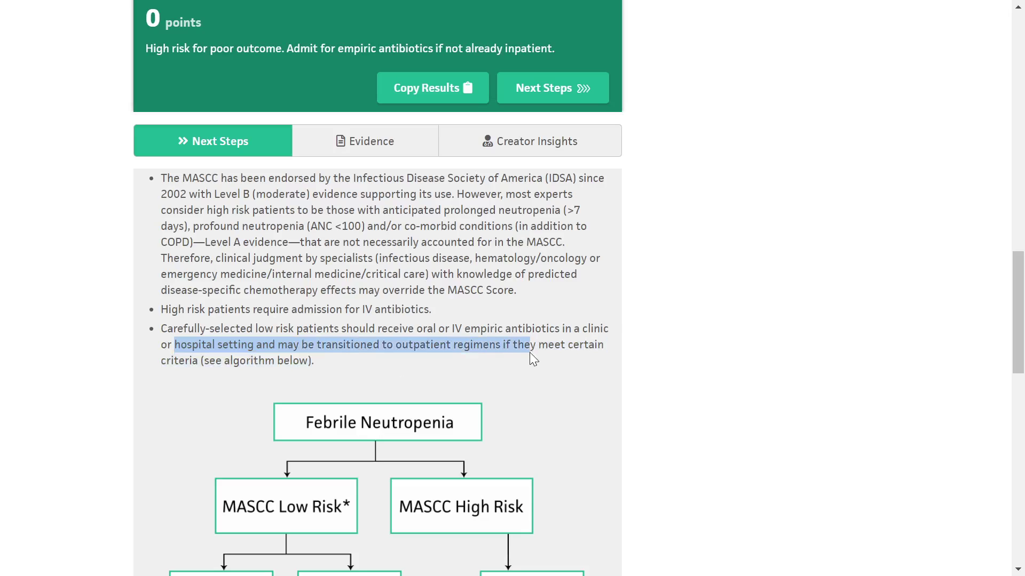
{"action": "scroll", "coordinate": [550, 362], "scroll_direction": "down", "scroll_amount": 2}
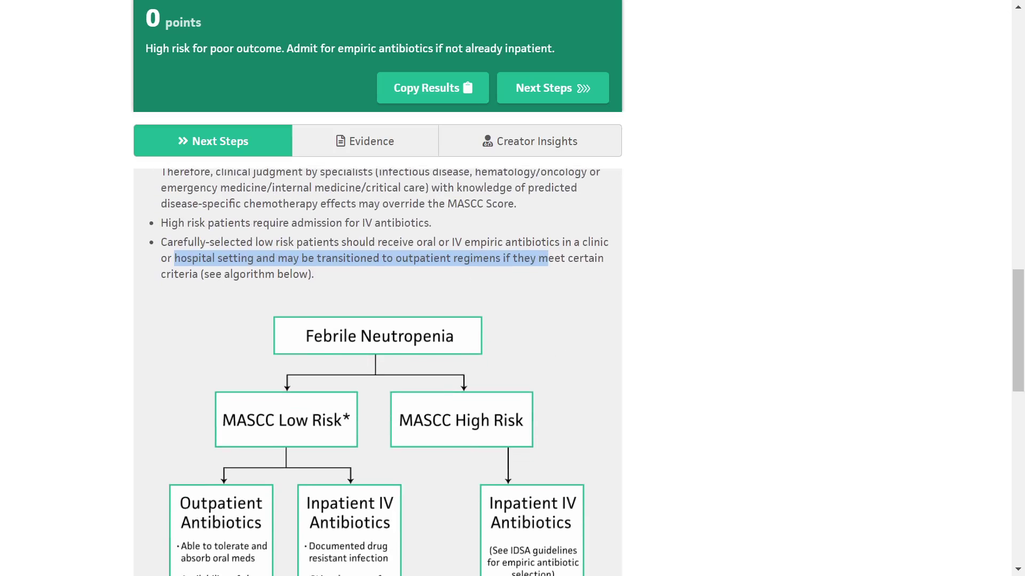
{"action": "scroll", "coordinate": [291, 274], "scroll_direction": "down", "scroll_amount": 2}
{"action": "left_click_drag", "start_coordinate": [347, 257], "coordinate": [329, 274]}
{"action": "scroll", "coordinate": [372, 316], "scroll_direction": "down", "scroll_amount": 2}
{"action": "scroll", "coordinate": [358, 298], "scroll_direction": "up", "scroll_amount": 2}
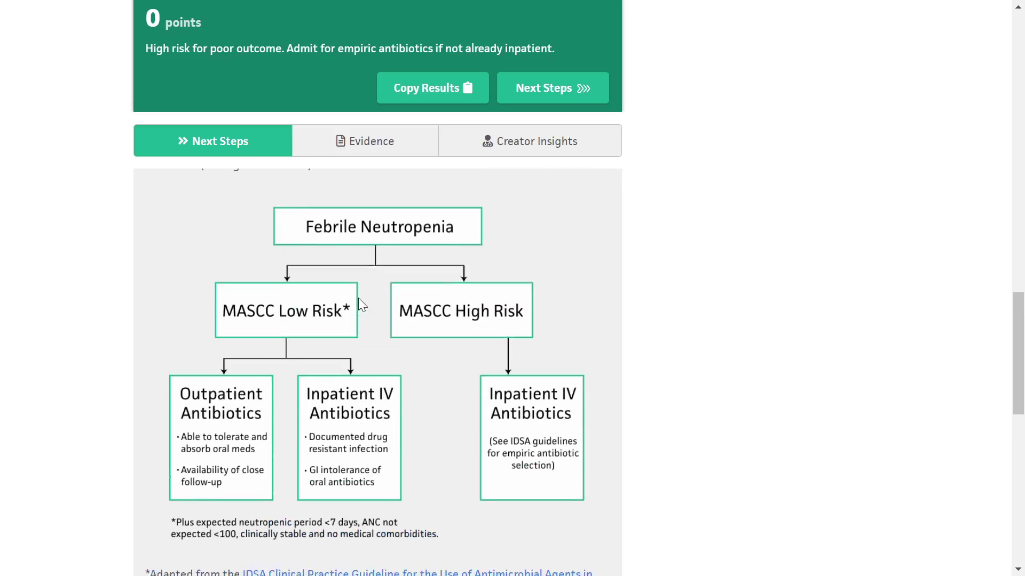
{"action": "scroll", "coordinate": [359, 299], "scroll_direction": "up", "scroll_amount": 1}
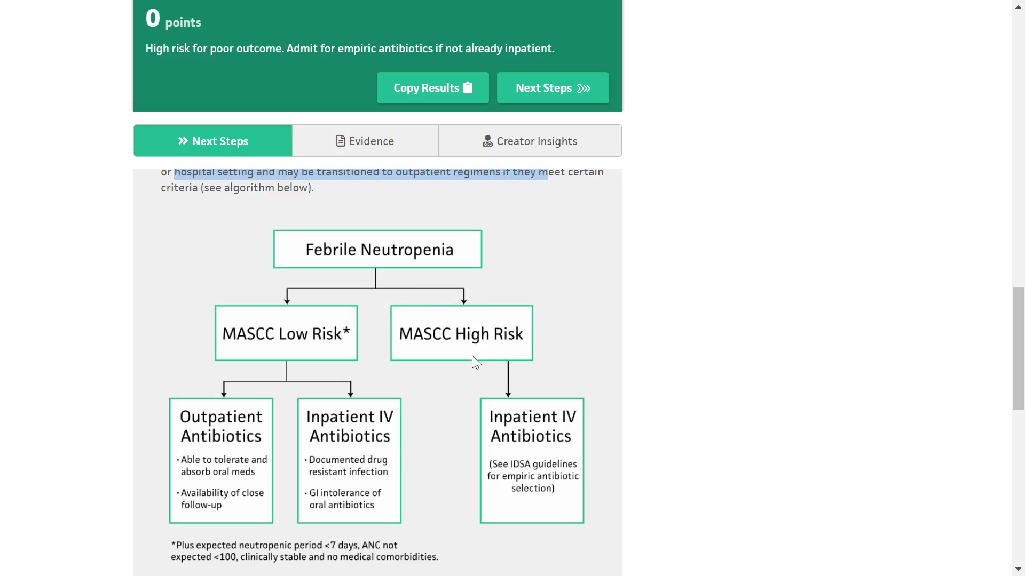
{"action": "scroll", "coordinate": [543, 416], "scroll_direction": "down", "scroll_amount": 3}
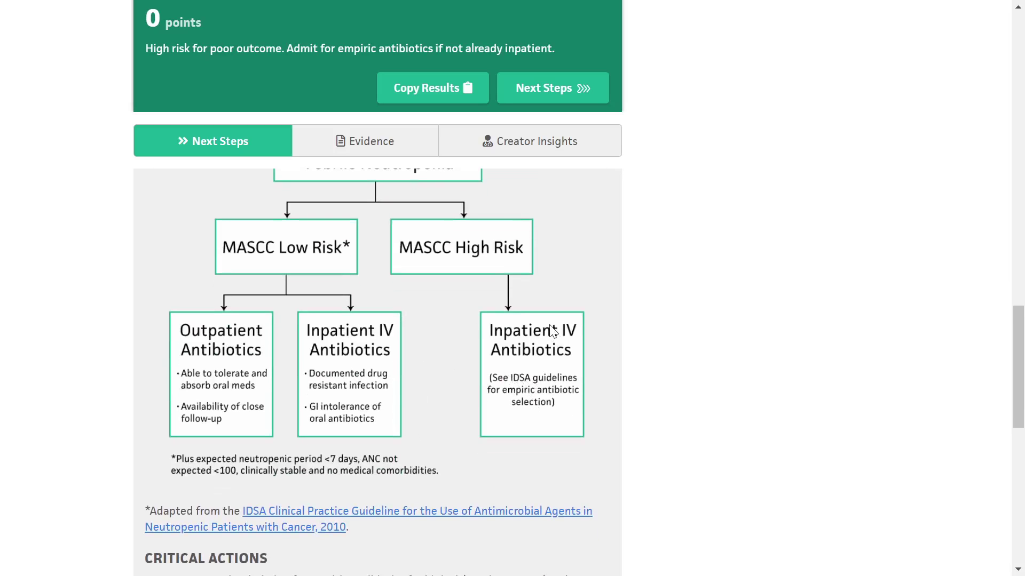
{"action": "scroll", "coordinate": [553, 331], "scroll_direction": "down", "scroll_amount": 2}
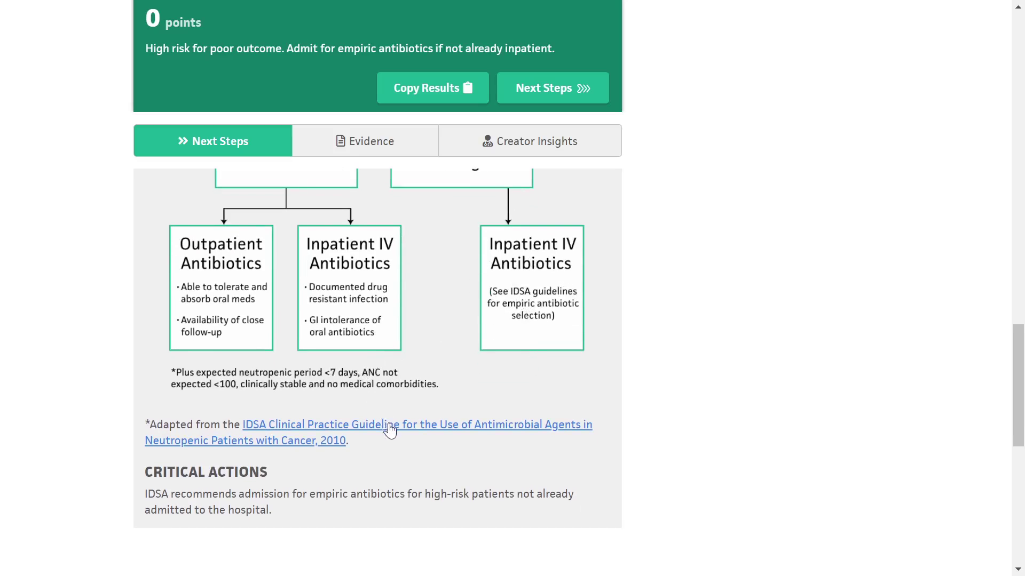
{"action": "scroll", "coordinate": [411, 317], "scroll_direction": "up", "scroll_amount": 3}
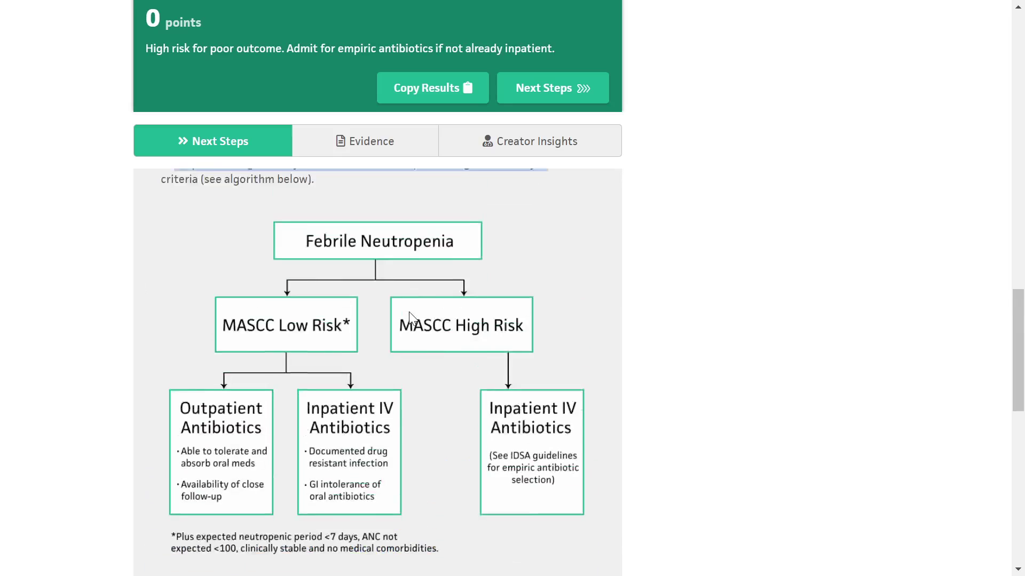
{"action": "scroll", "coordinate": [410, 314], "scroll_direction": "up", "scroll_amount": 7}
{"action": "scroll", "coordinate": [409, 318], "scroll_direction": "down", "scroll_amount": 6}
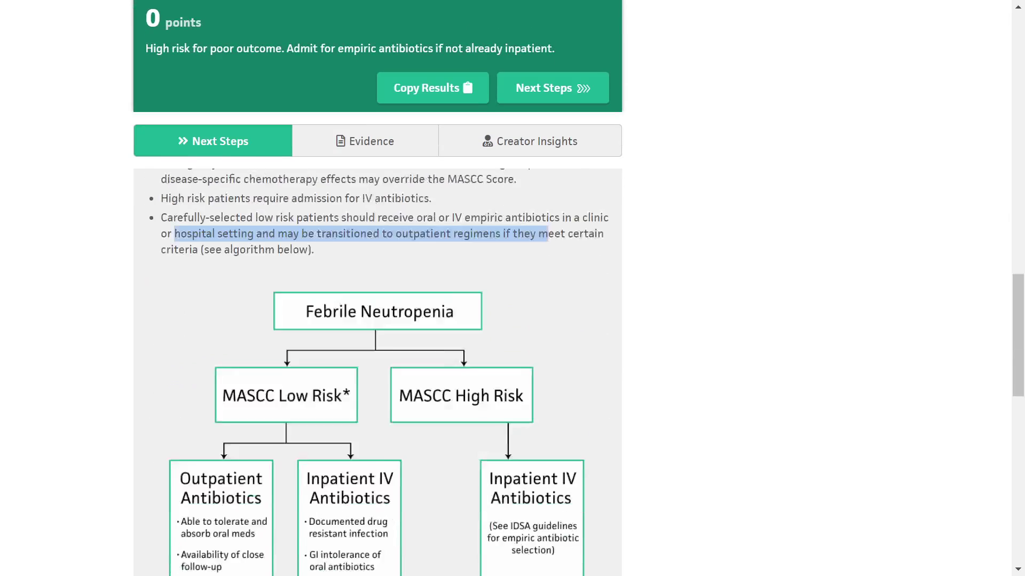
{"action": "scroll", "coordinate": [398, 305], "scroll_direction": "down", "scroll_amount": 5}
{"action": "scroll", "coordinate": [398, 306], "scroll_direction": "up", "scroll_amount": 3}
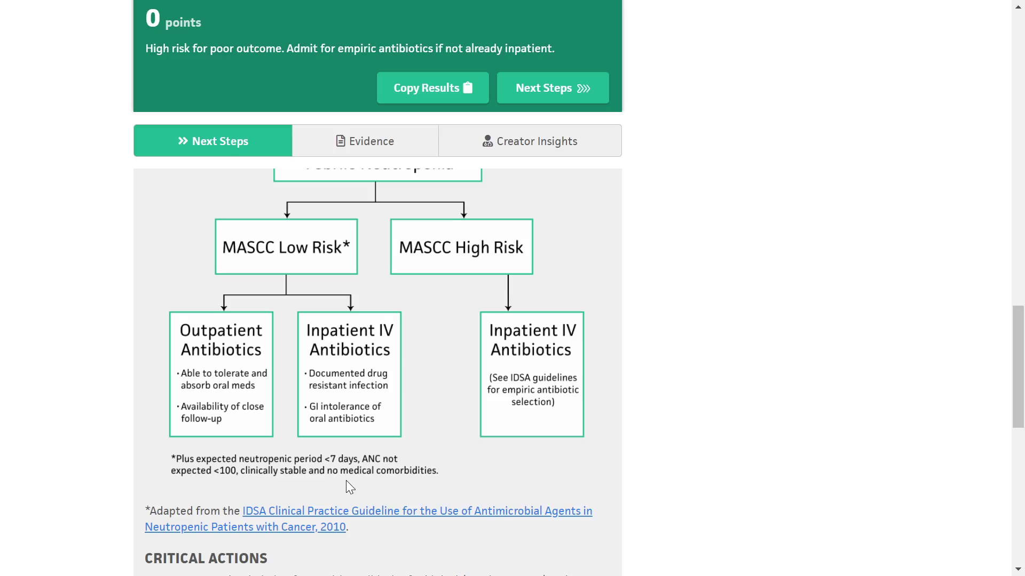
{"action": "scroll", "coordinate": [346, 482], "scroll_direction": "down", "scroll_amount": 3}
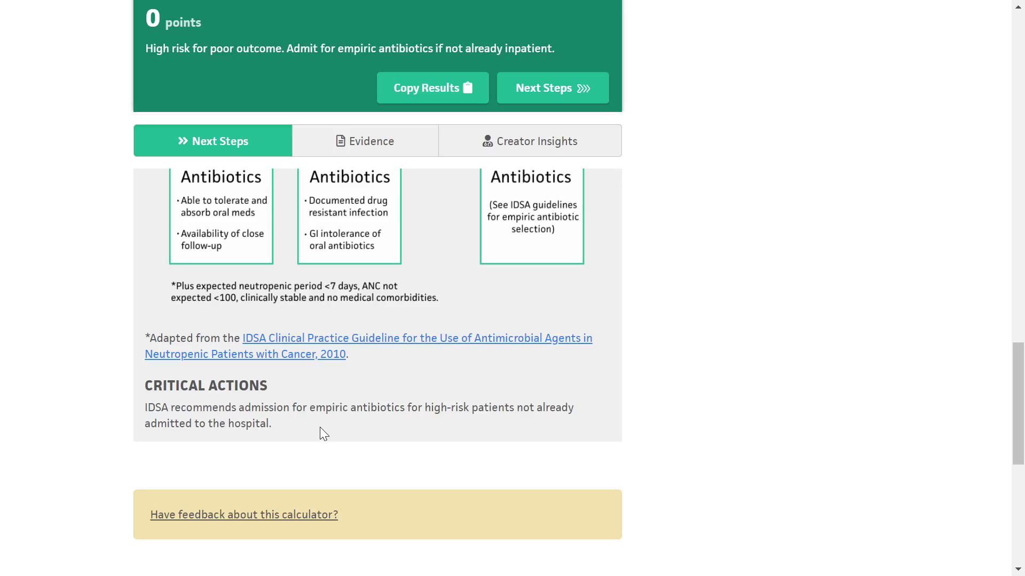
{"action": "scroll", "coordinate": [374, 406], "scroll_direction": "up", "scroll_amount": 5}
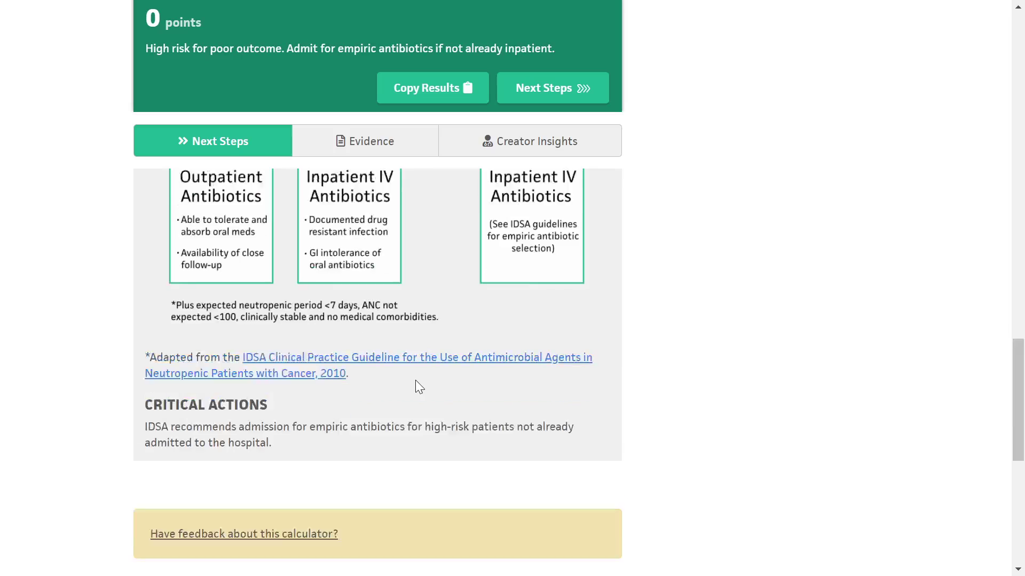
{"action": "scroll", "coordinate": [463, 309], "scroll_direction": "up", "scroll_amount": 5}
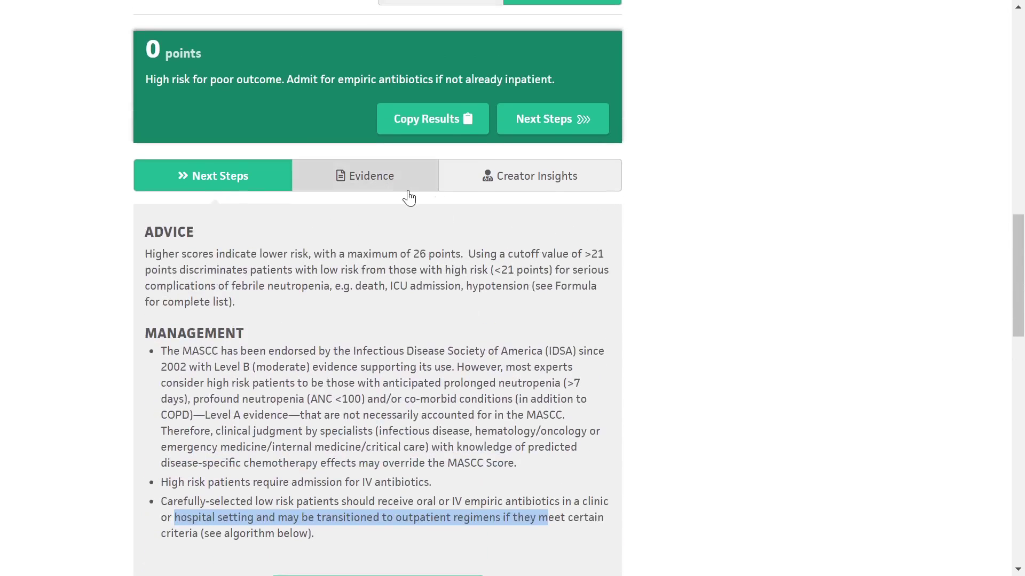
- Show the Evidence tab and highlight the line introducing the Formula table
{"action": "left_click", "coordinate": [403, 186]}
{"action": "scroll", "coordinate": [398, 248], "scroll_direction": "down", "scroll_amount": 1}
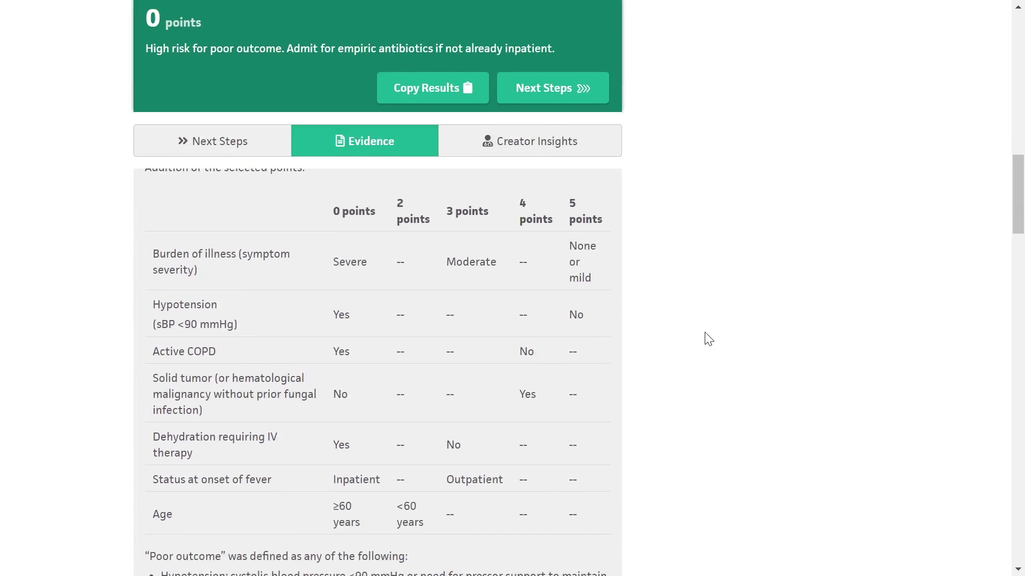
{"action": "scroll", "coordinate": [707, 338], "scroll_direction": "up", "scroll_amount": 3}
{"action": "scroll", "coordinate": [717, 409], "scroll_direction": "down", "scroll_amount": 3}
{"action": "scroll", "coordinate": [225, 297], "scroll_direction": "up", "scroll_amount": 2}
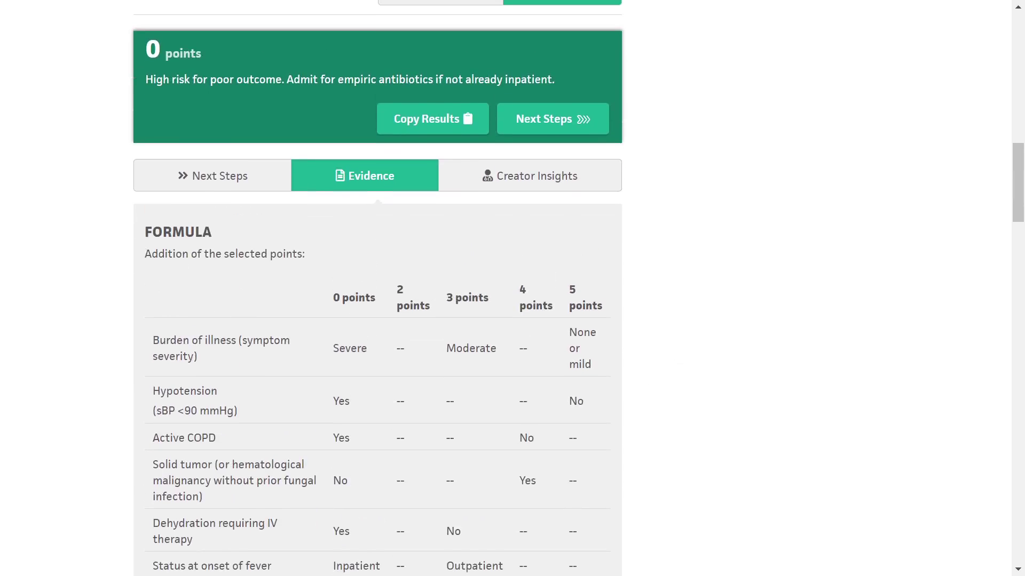
{"action": "left_click_drag", "start_coordinate": [152, 254], "coordinate": [286, 254]}
{"action": "scroll", "coordinate": [313, 287], "scroll_direction": "down", "scroll_amount": 2}
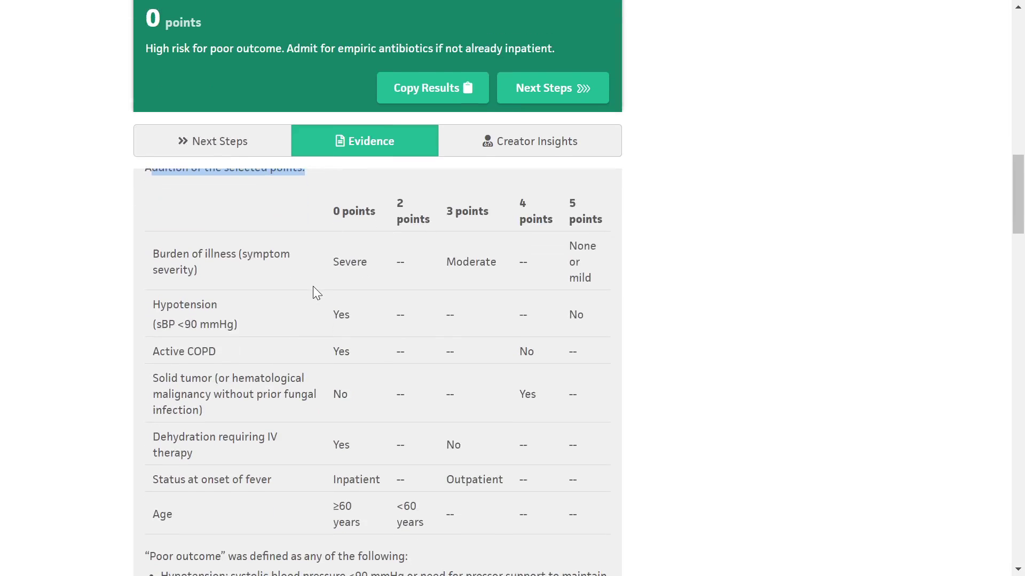
- Highlight the symptom severity, Hypotension and Active COPD rows, then the table's top rows
{"action": "left_click_drag", "start_coordinate": [201, 254], "coordinate": [263, 254]}
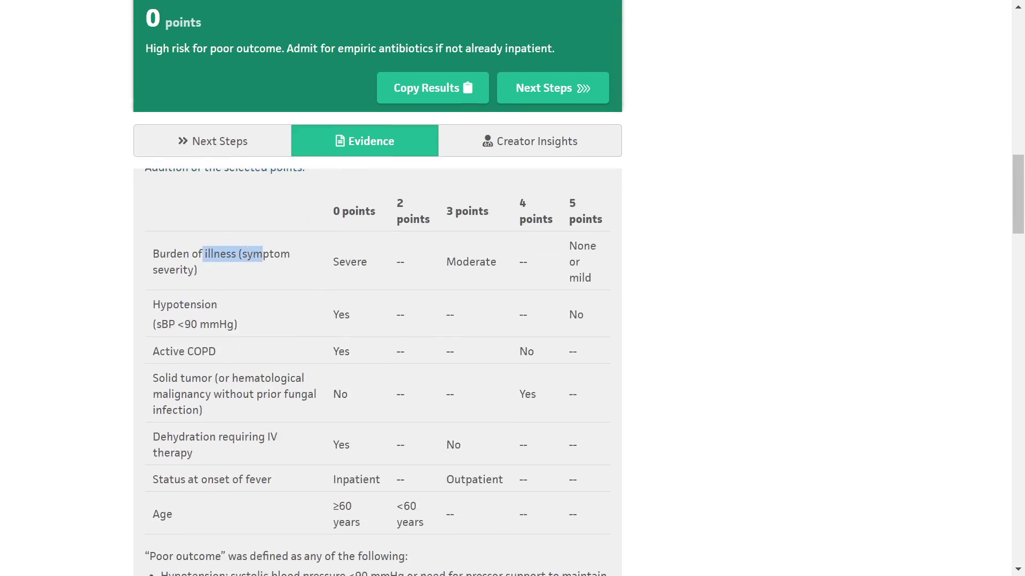
{"action": "left_click_drag", "start_coordinate": [173, 304], "coordinate": [190, 304]}
{"action": "left_click_drag", "start_coordinate": [188, 352], "coordinate": [208, 351]}
{"action": "scroll", "coordinate": [378, 374], "scroll_direction": "down", "scroll_amount": 3}
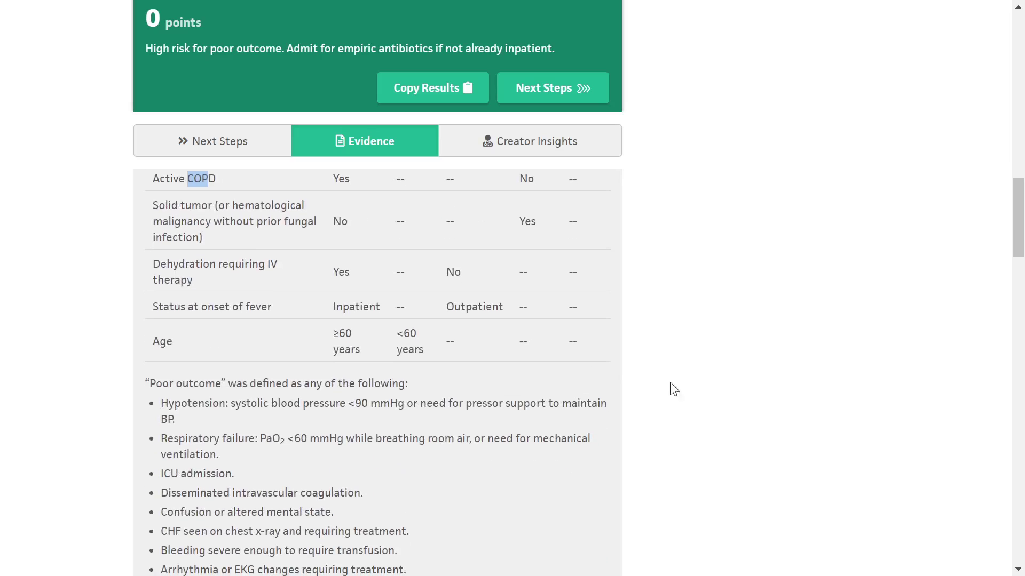
{"action": "scroll", "coordinate": [667, 347], "scroll_direction": "up", "scroll_amount": 3}
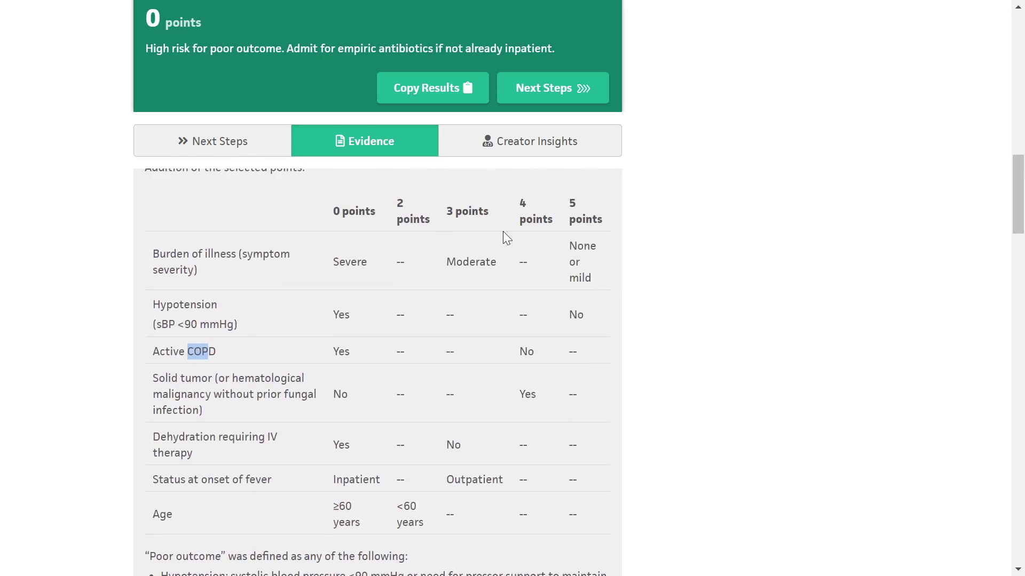
{"action": "scroll", "coordinate": [552, 315], "scroll_direction": "down", "scroll_amount": 2}
{"action": "scroll", "coordinate": [550, 321], "scroll_direction": "up", "scroll_amount": 3}
{"action": "scroll", "coordinate": [219, 308], "scroll_direction": "down", "scroll_amount": 1}
{"action": "left_click_drag", "start_coordinate": [170, 254], "coordinate": [280, 313]}
{"action": "left_click", "coordinate": [281, 314]}
{"action": "scroll", "coordinate": [299, 320], "scroll_direction": "down", "scroll_amount": 2}
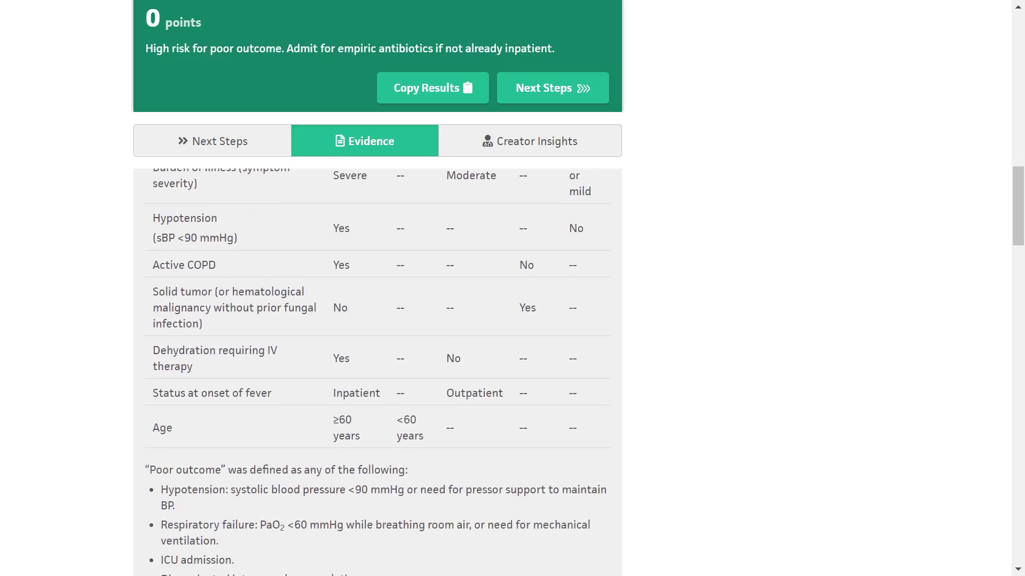
{"action": "scroll", "coordinate": [473, 226], "scroll_direction": "up", "scroll_amount": 2}
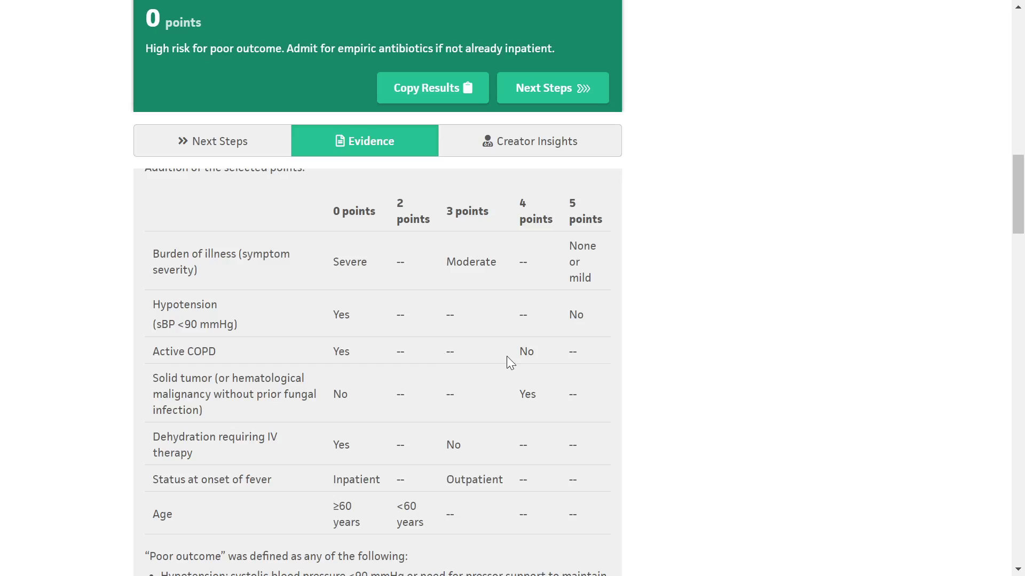
{"action": "scroll", "coordinate": [180, 352], "scroll_direction": "down", "scroll_amount": 13}
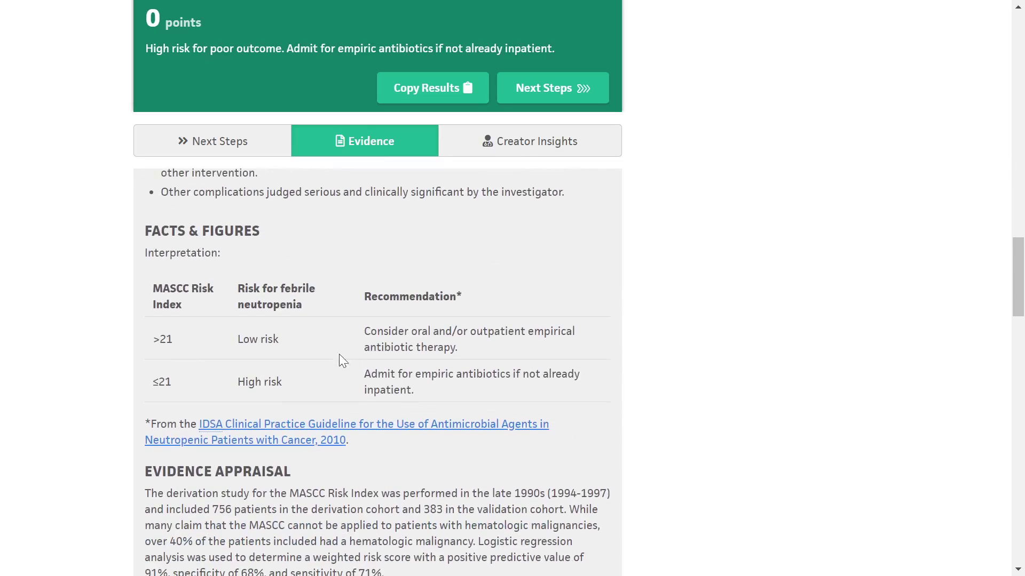
- Highlight the >21 Low risk row and the ≤21 High risk admission recommendation
{"action": "double_click", "coordinate": [163, 340]}
{"action": "left_click", "coordinate": [217, 348]}
{"action": "left_click_drag", "start_coordinate": [248, 340], "coordinate": [292, 344]}
{"action": "left_click_drag", "start_coordinate": [154, 382], "coordinate": [291, 377]}
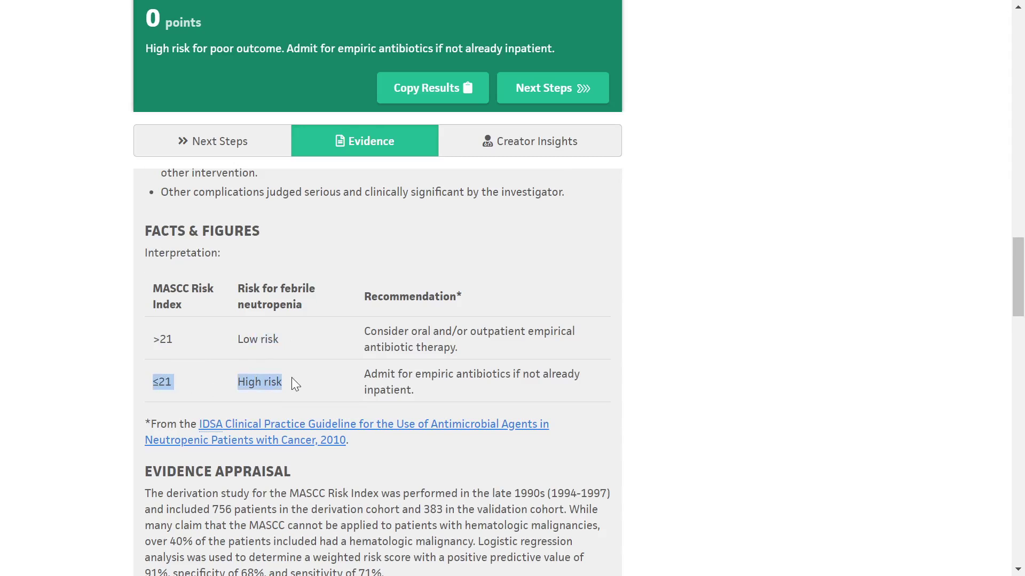
{"action": "left_click_drag", "start_coordinate": [391, 373], "coordinate": [514, 396]}
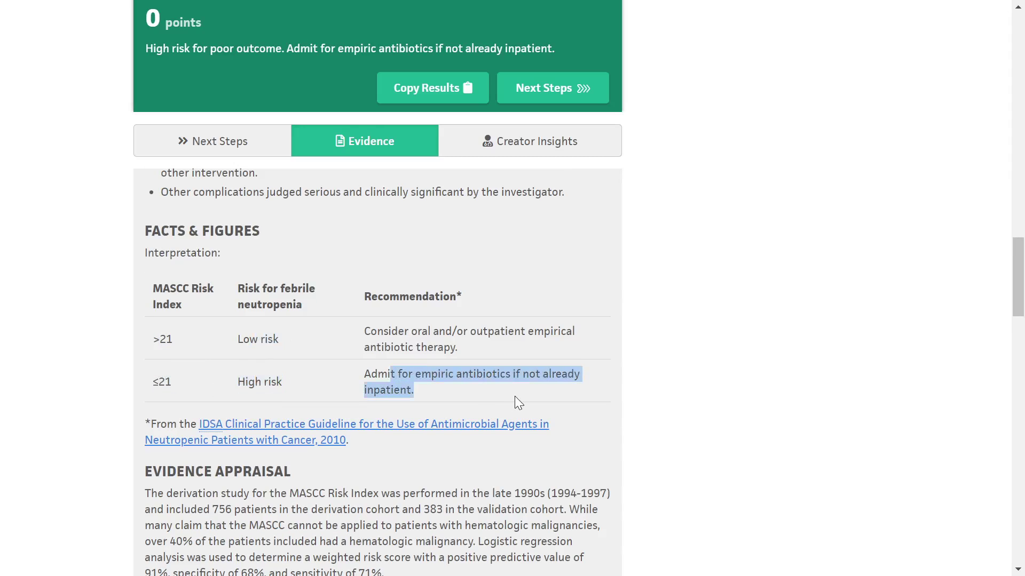
- Show the Creator Insights tab with its About the Creator section
{"action": "left_click", "coordinate": [569, 138]}
{"action": "scroll", "coordinate": [496, 284], "scroll_direction": "down", "scroll_amount": 4}
{"action": "scroll", "coordinate": [496, 288], "scroll_direction": "up", "scroll_amount": 3}
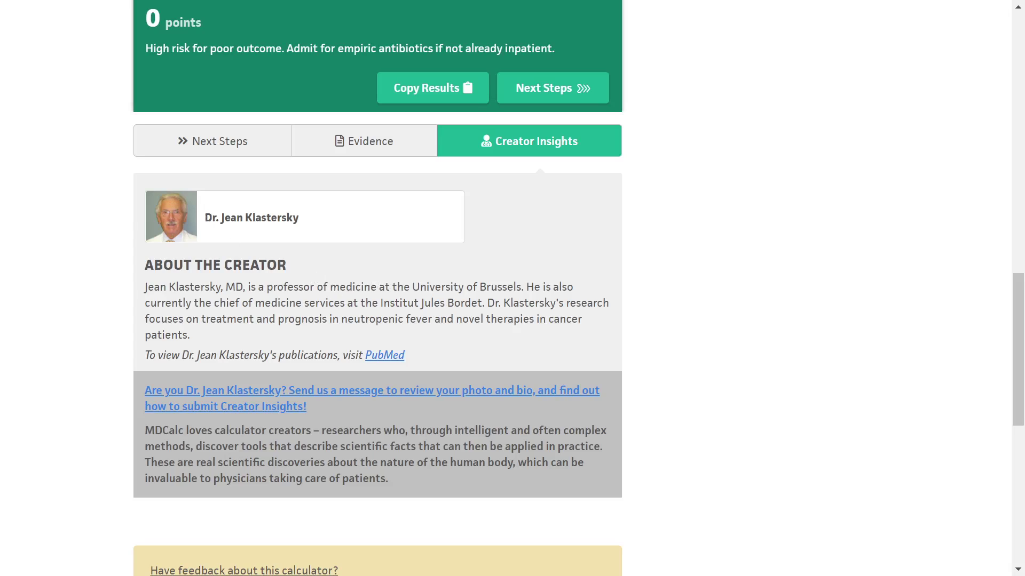
- Highlight the creator's academic position sentence, return to the page top, and switch to OBS
{"action": "left_click_drag", "start_coordinate": [154, 287], "coordinate": [521, 288]}
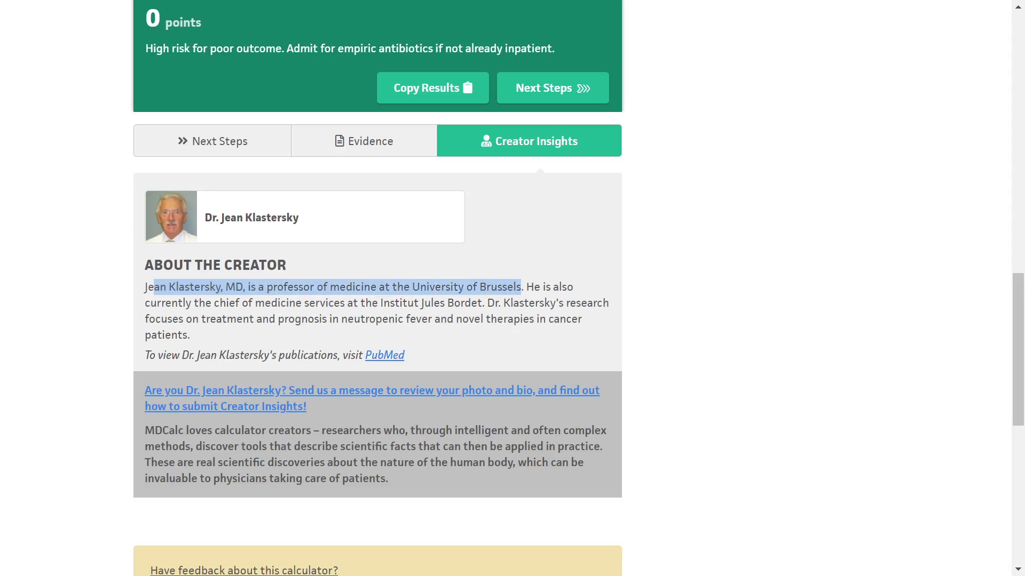
{"action": "left_click", "coordinate": [560, 275]}
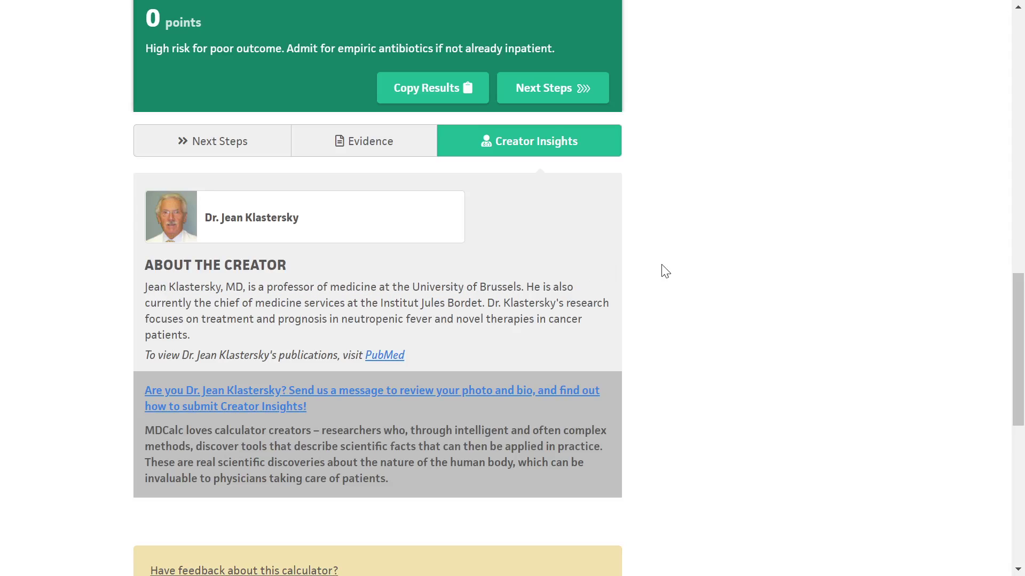
{"action": "scroll", "coordinate": [655, 274], "scroll_direction": "up", "scroll_amount": 20}
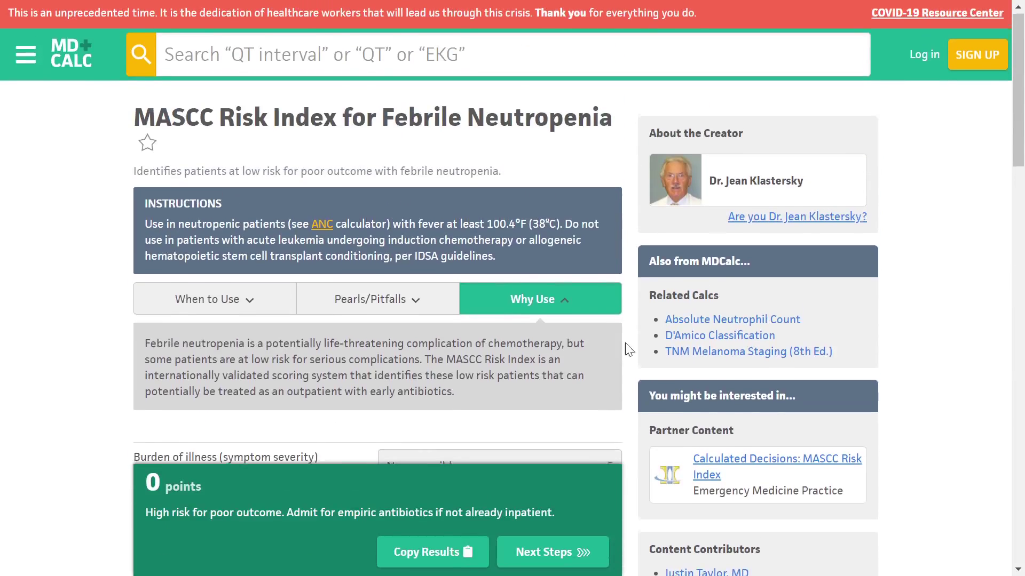
{"action": "key", "text": "alt+Tab"}
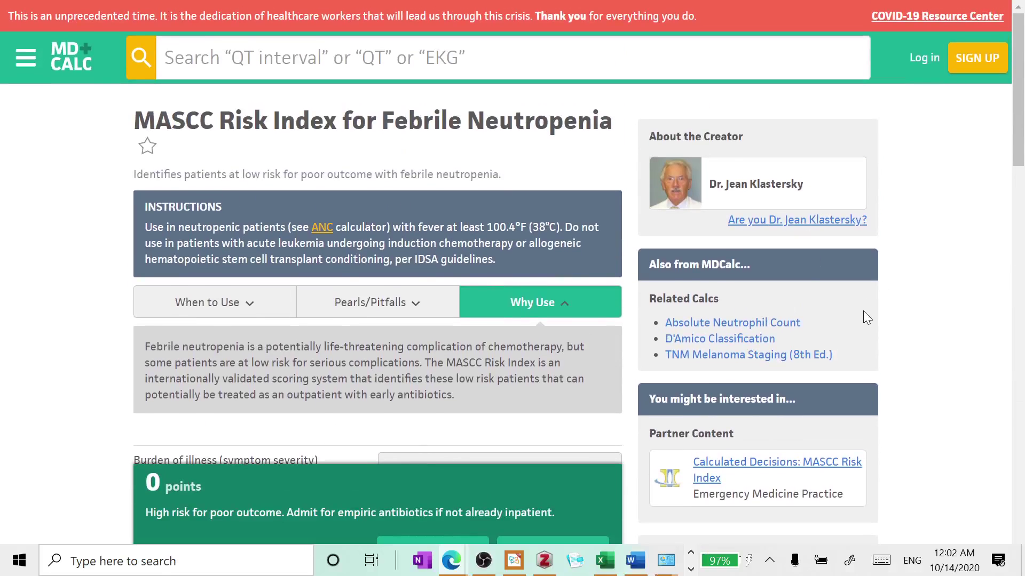